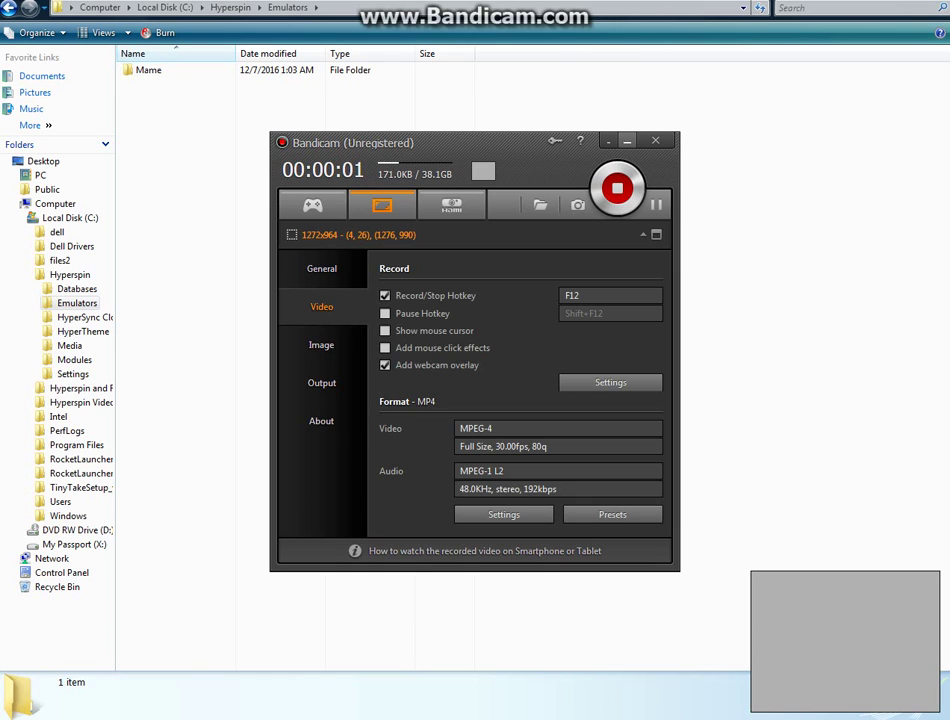
# Step: Examine the HyperSpin download list and the RocketLauncher v1.2.0.0 (Full Install) download page in the browser
pyautogui.click(627, 141)
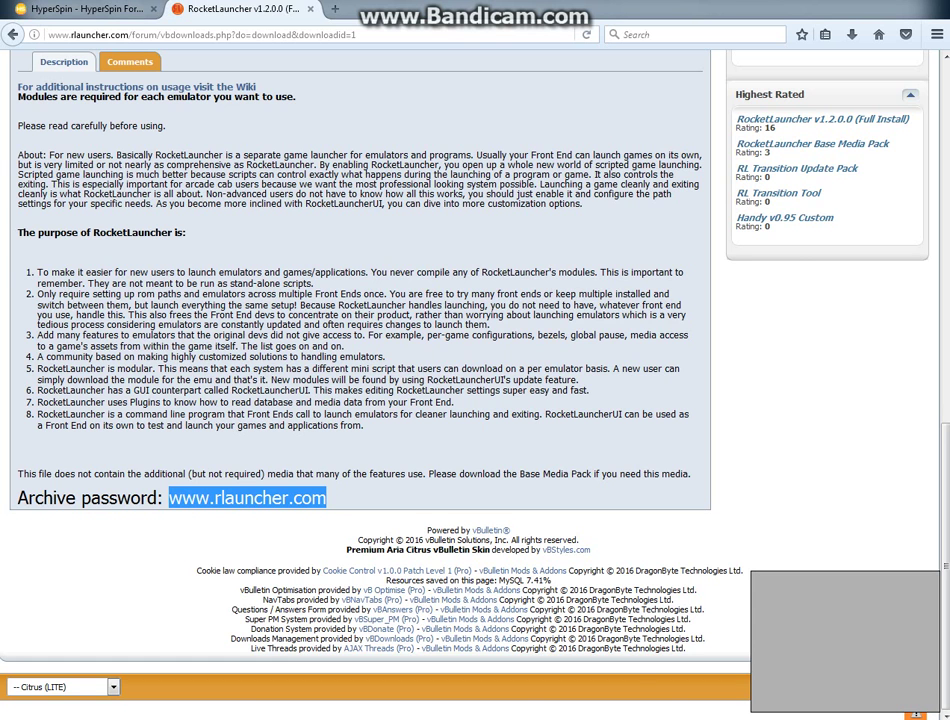
pyautogui.scroll(3, 355, 380)
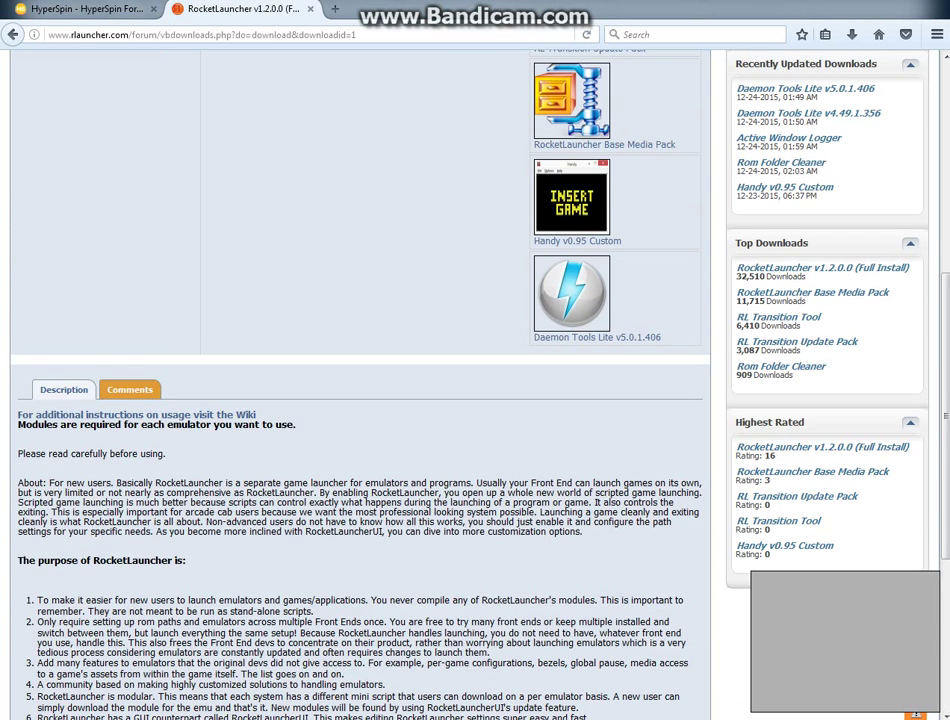
pyautogui.scroll(-3, 355, 380)
pyautogui.scroll(2, 355, 380)
pyautogui.scroll(1, 355, 380)
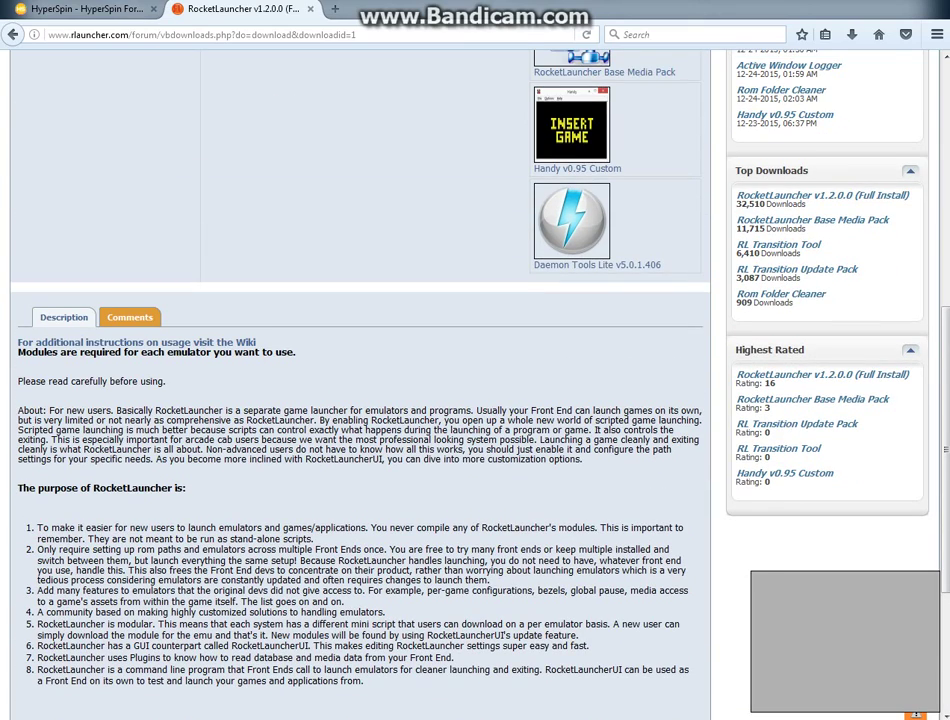
pyautogui.click(90, 9)
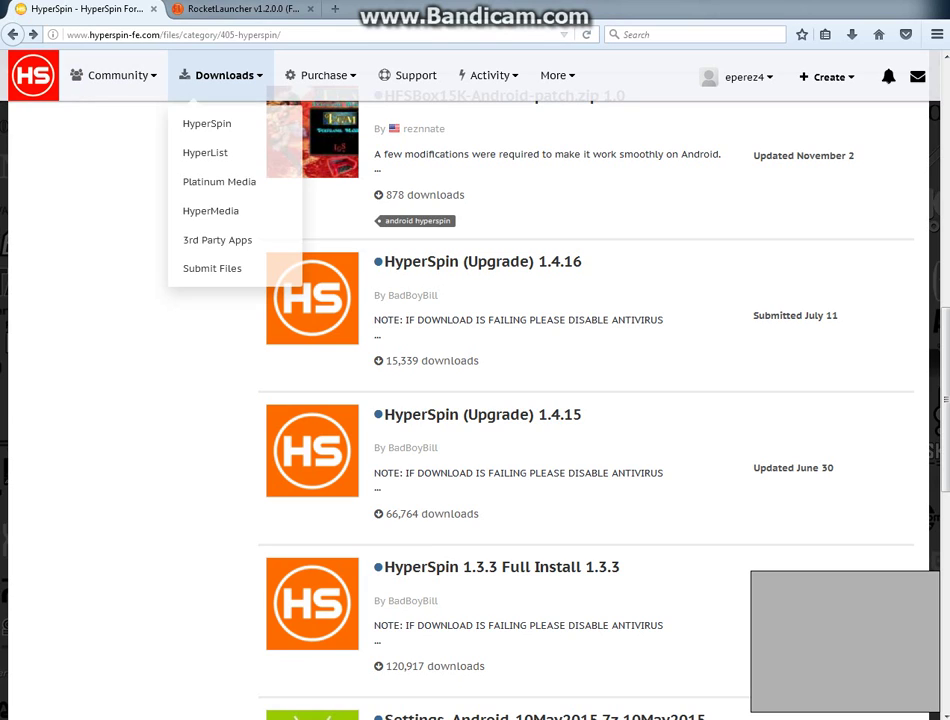
pyautogui.scroll(1, 205, 150)
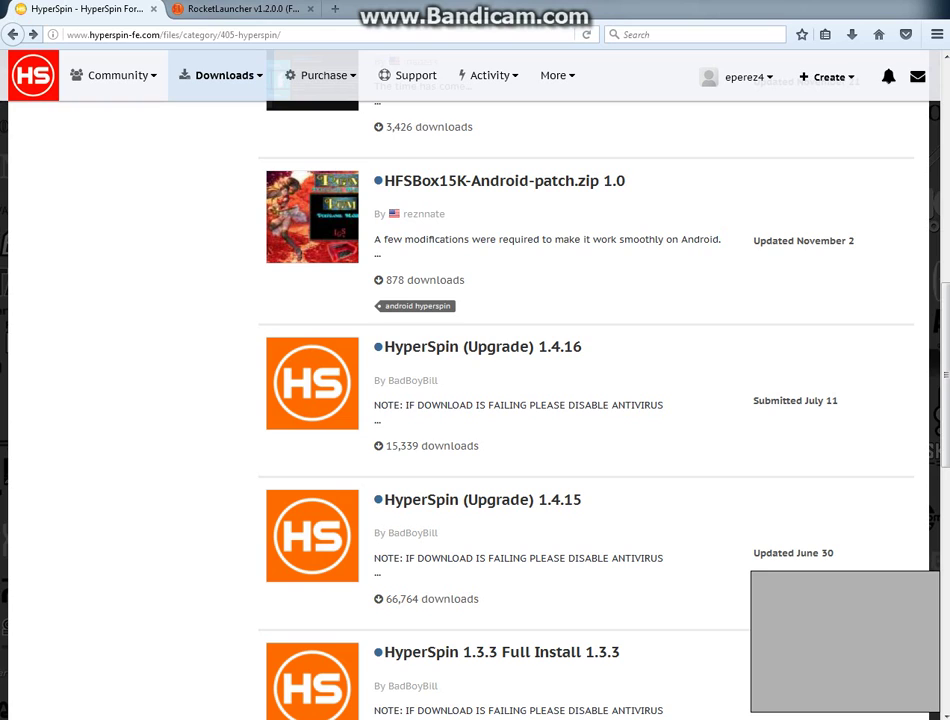
pyautogui.scroll(-2, 585, 400)
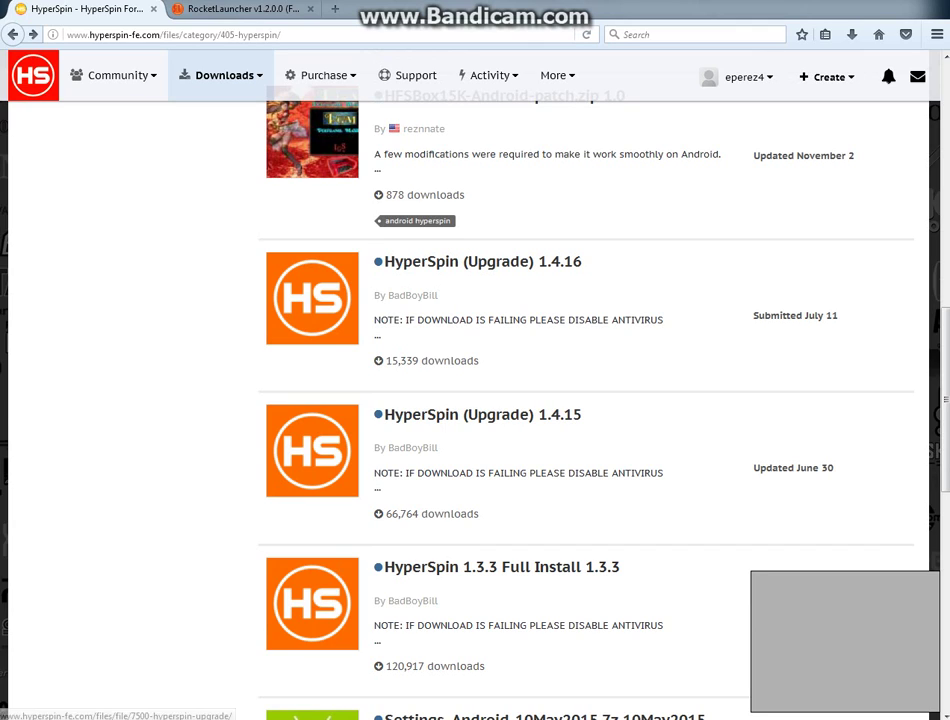
pyautogui.click(242, 9)
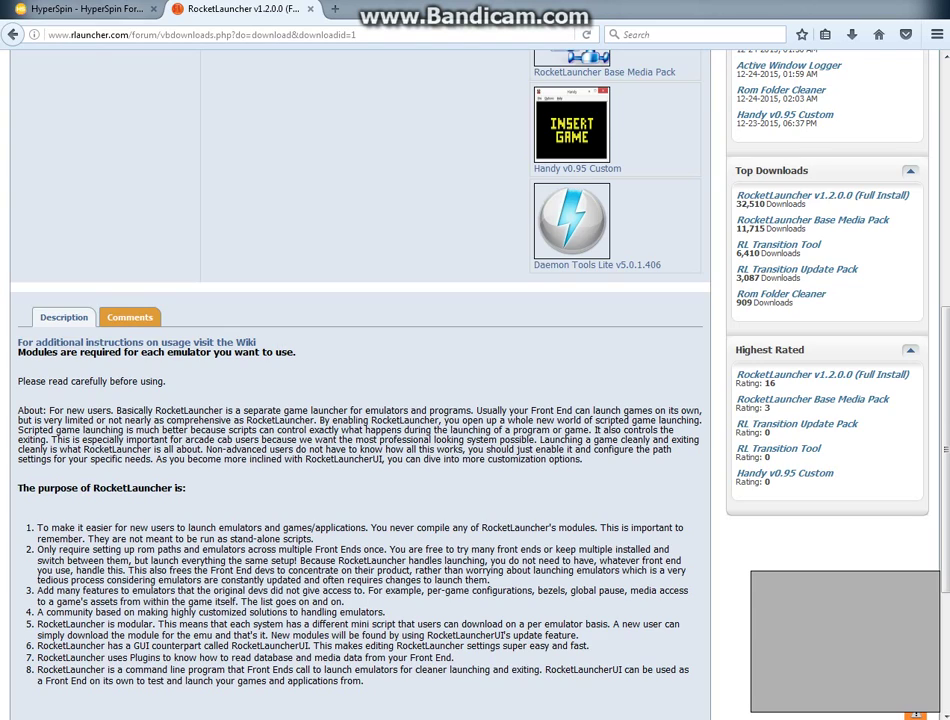
pyautogui.scroll(10, 358, 380)
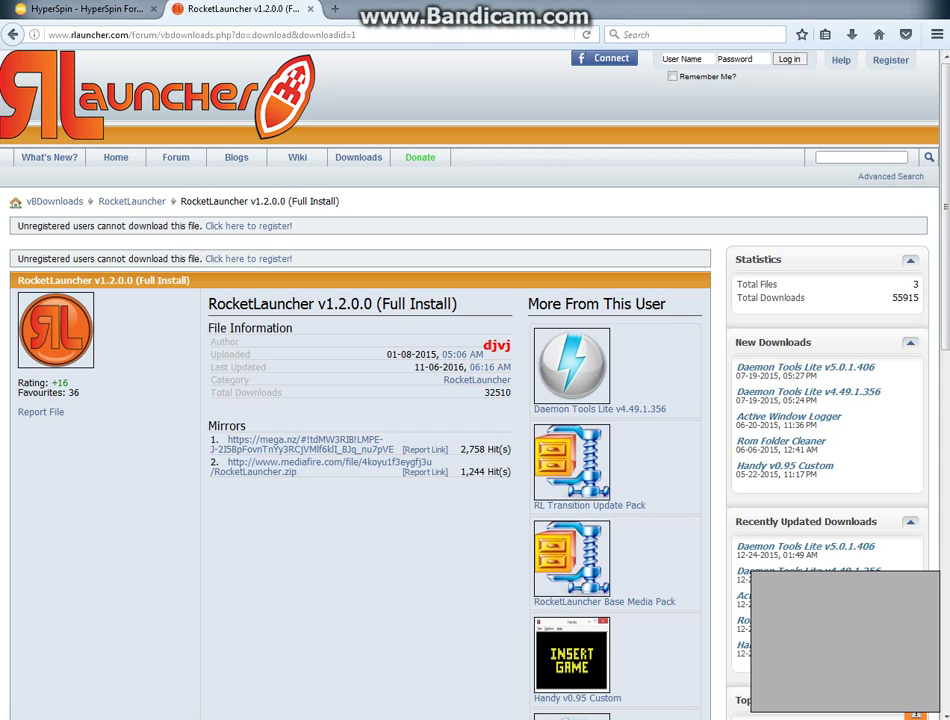
pyautogui.scroll(-3, 475, 400)
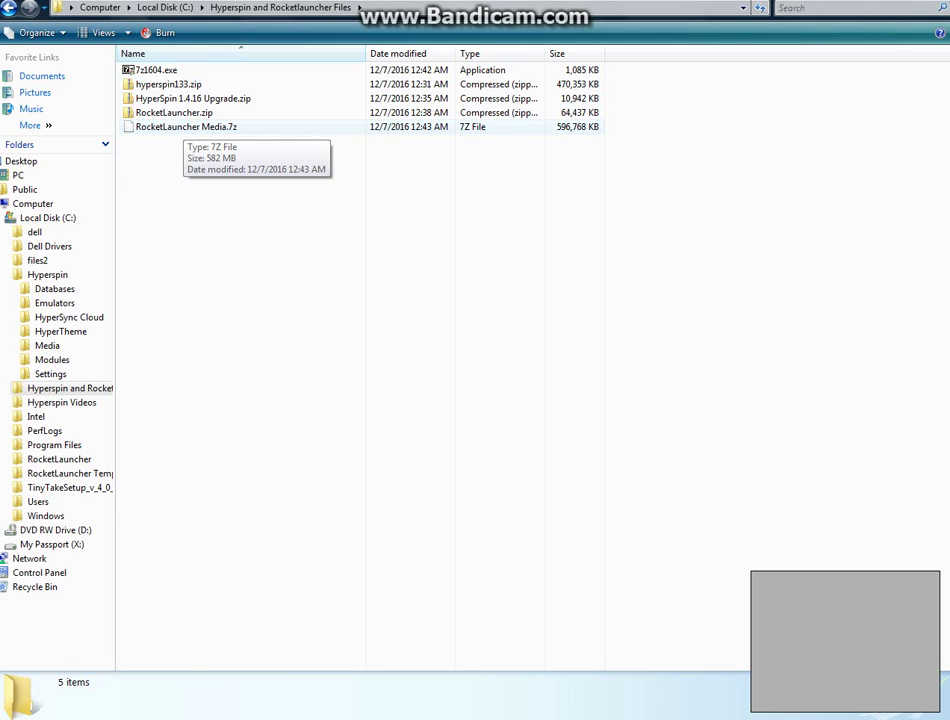
pyautogui.rightClick(185, 127)
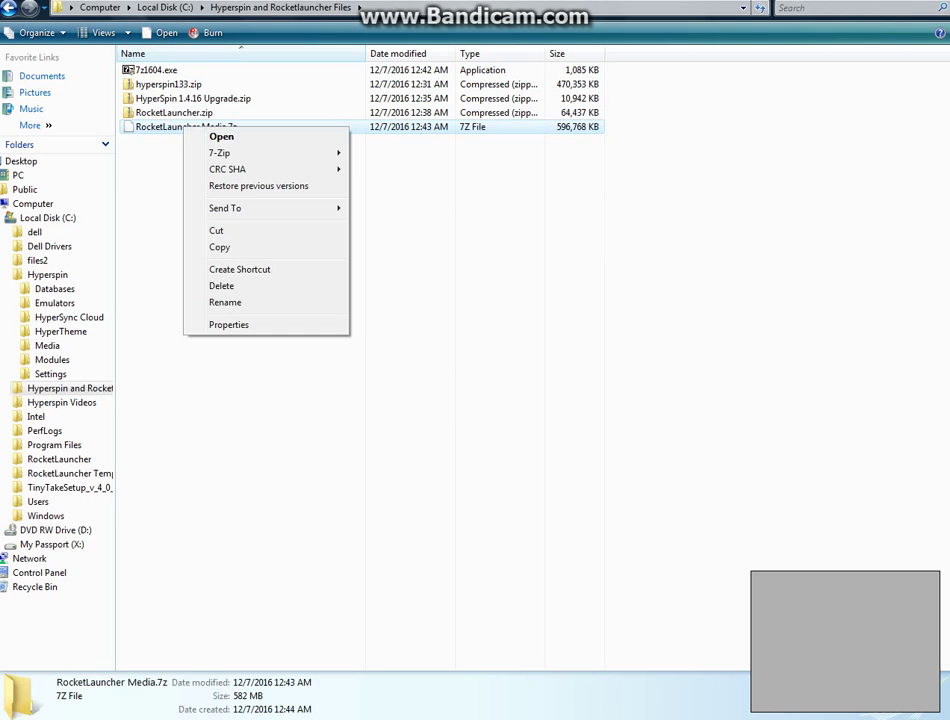
pyautogui.moveTo(240, 153)
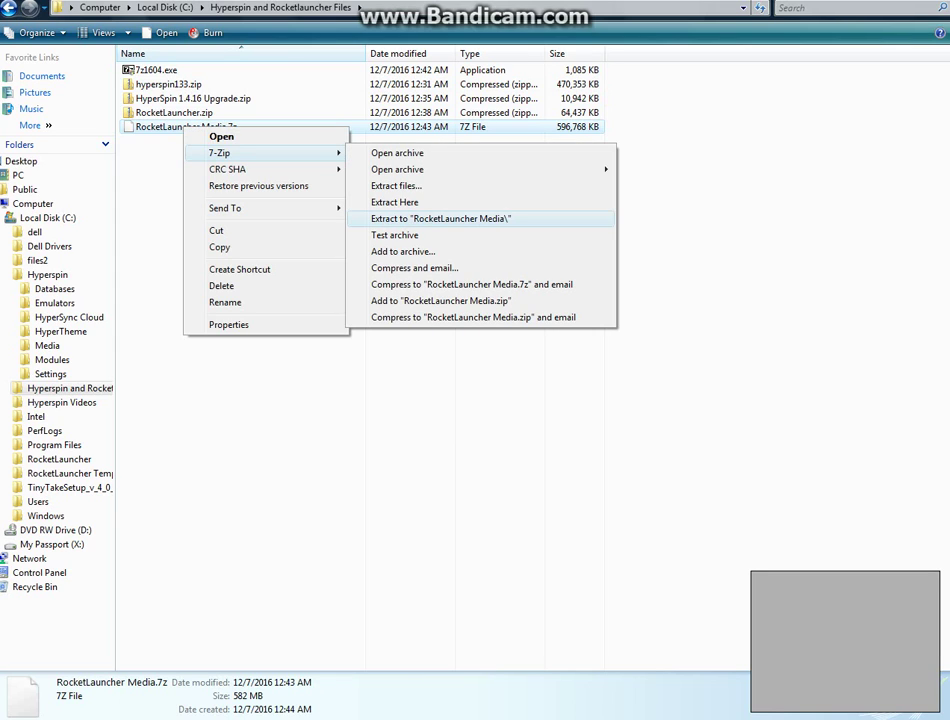
pyautogui.moveTo(400, 169)
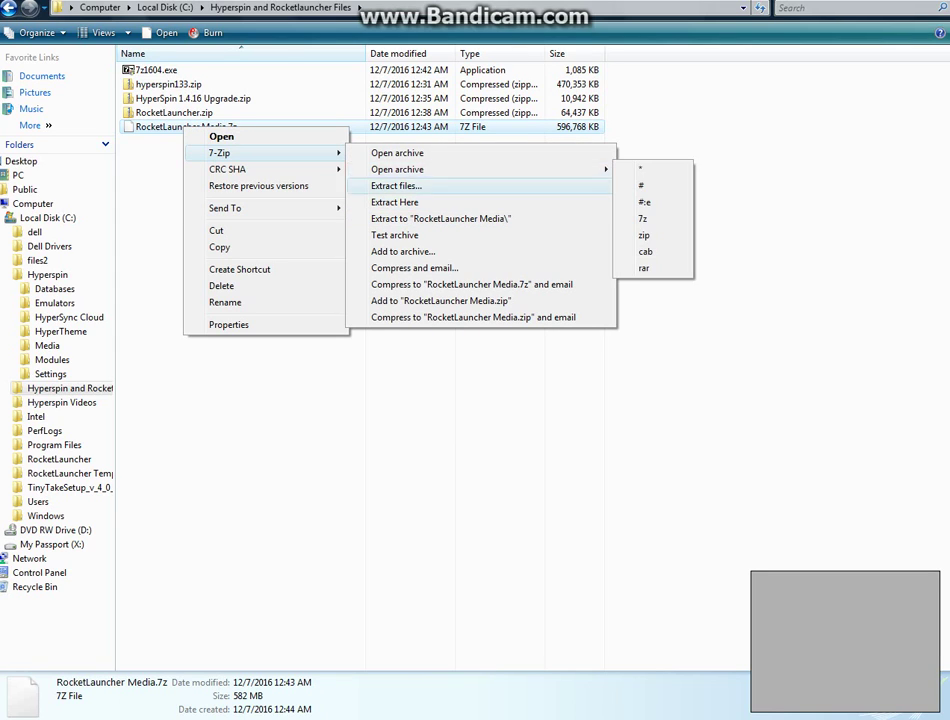
pyautogui.click(396, 186)
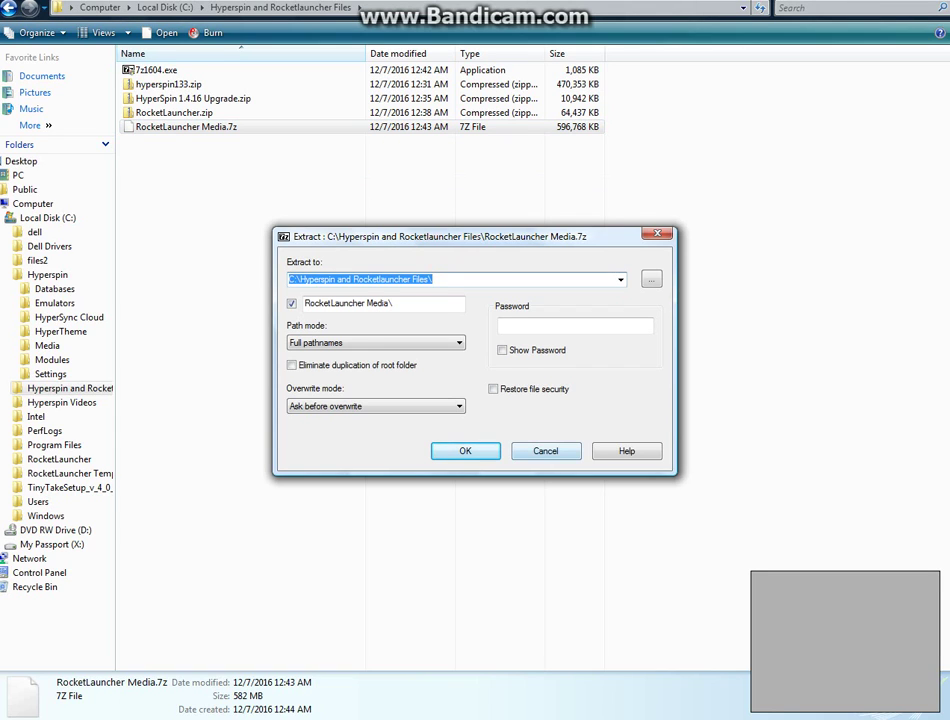
pyautogui.press('Return')
# Step: Extract RocketLauncher Media.7z with 7-Zip into its own "RocketLauncher Media" folder
pyautogui.rightClick(187, 128)
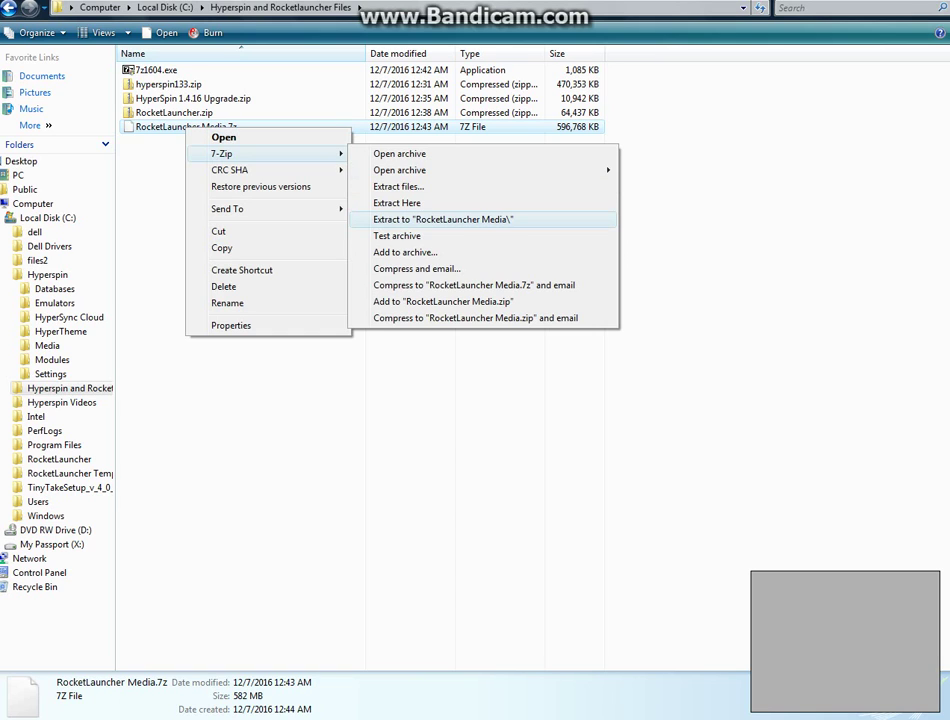
pyautogui.click(443, 219)
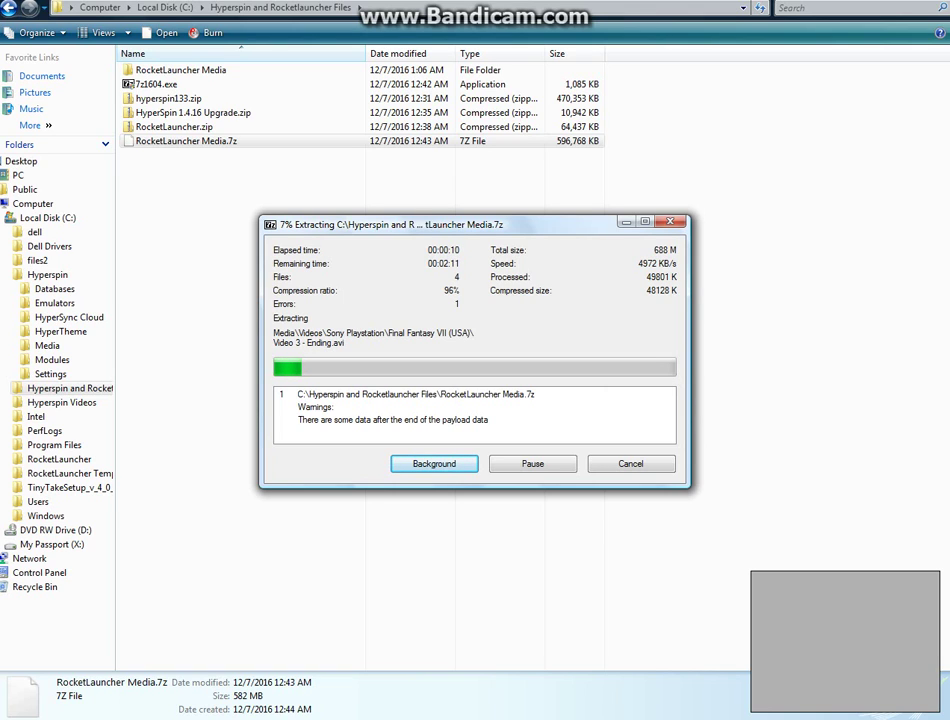
# Step: Check the Mame copy in the Emulators folder, inspect the mame0178b folder's contents, and return to the Hyperspin folder
pyautogui.click(340, 717)
pyautogui.click(340, 616)
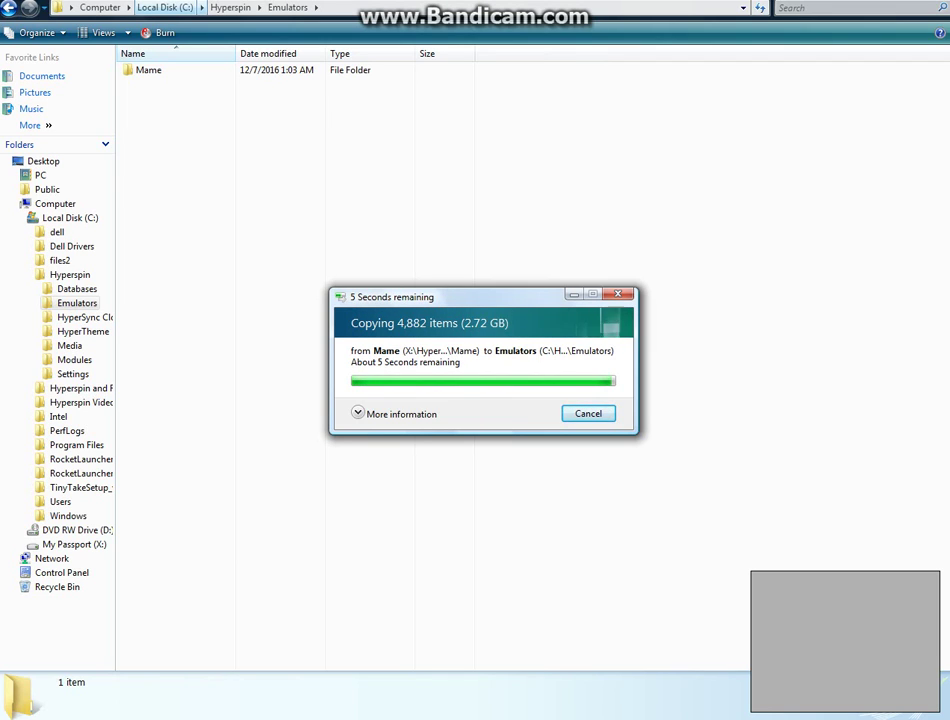
pyautogui.click(400, 8)
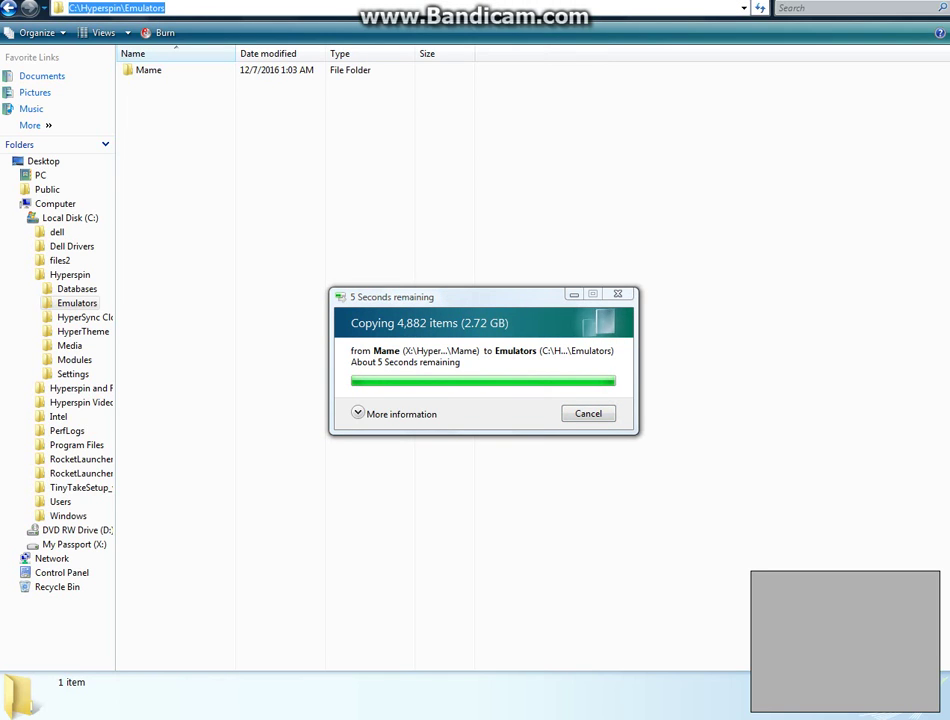
pyautogui.click(168, 8)
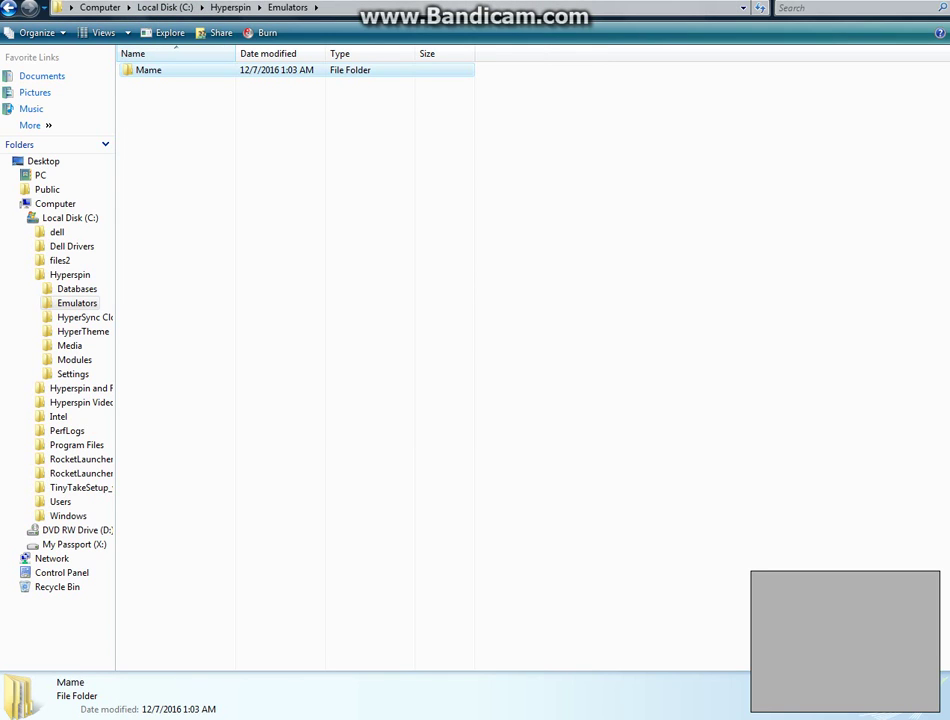
pyautogui.hotkey('alt', 'd')
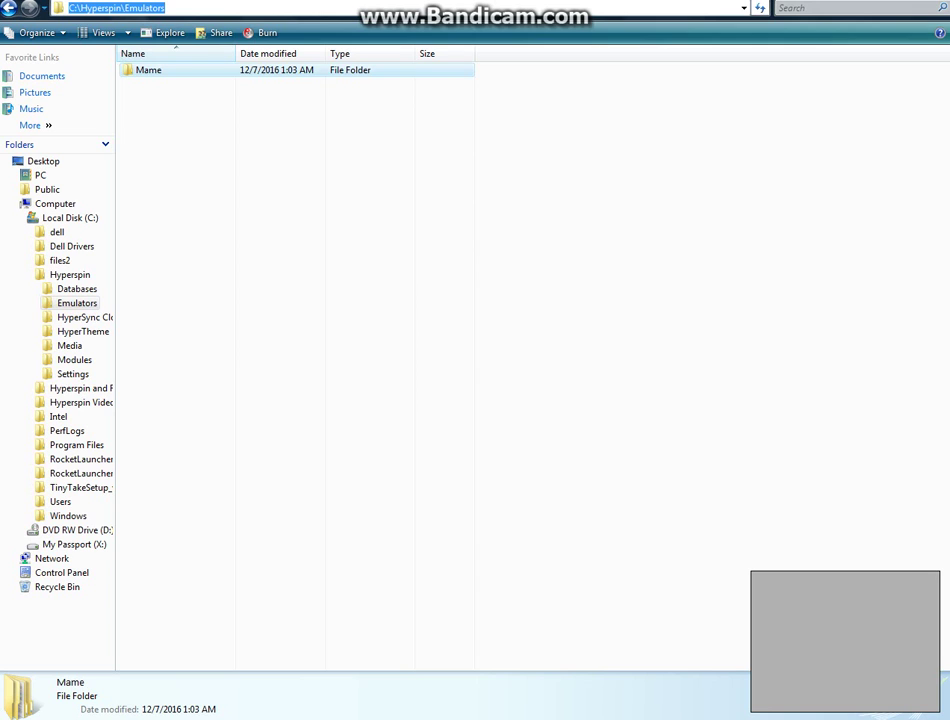
pyautogui.doubleClick(148, 70)
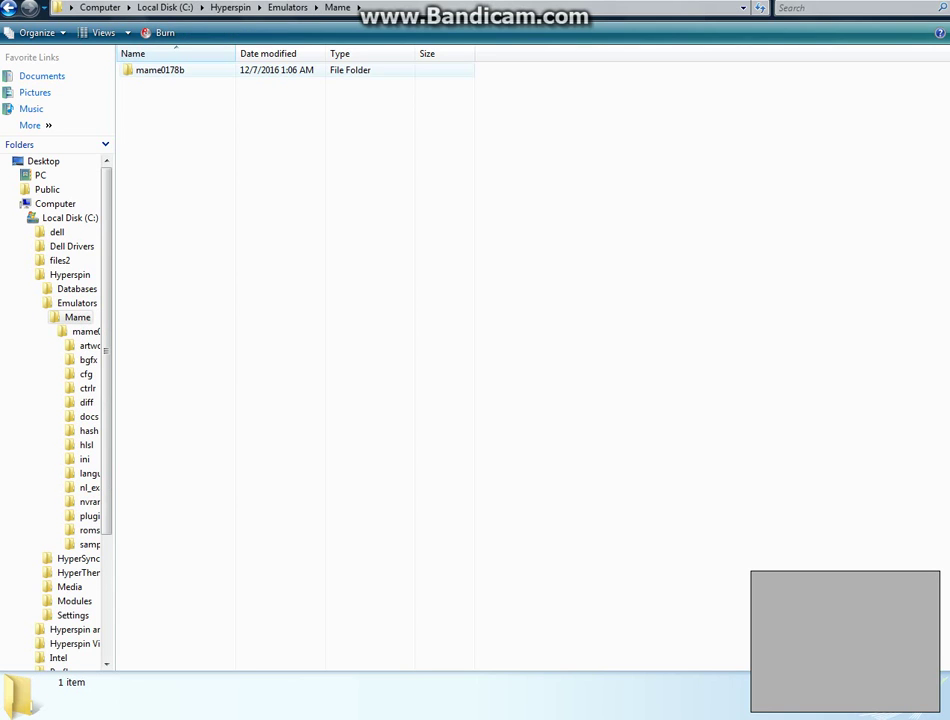
pyautogui.press('Return')
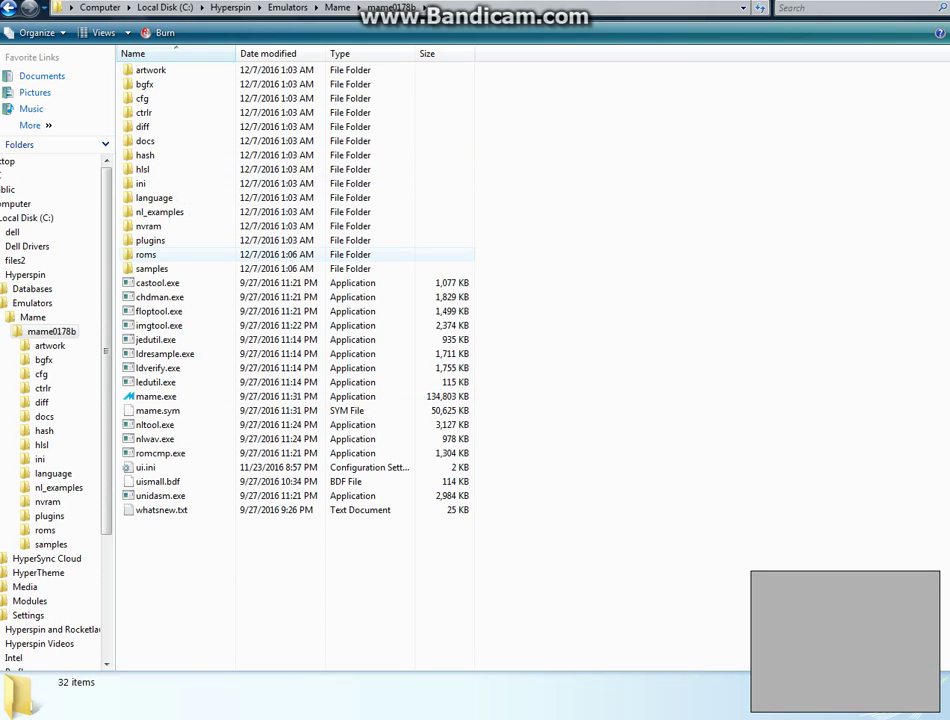
pyautogui.click(8, 8)
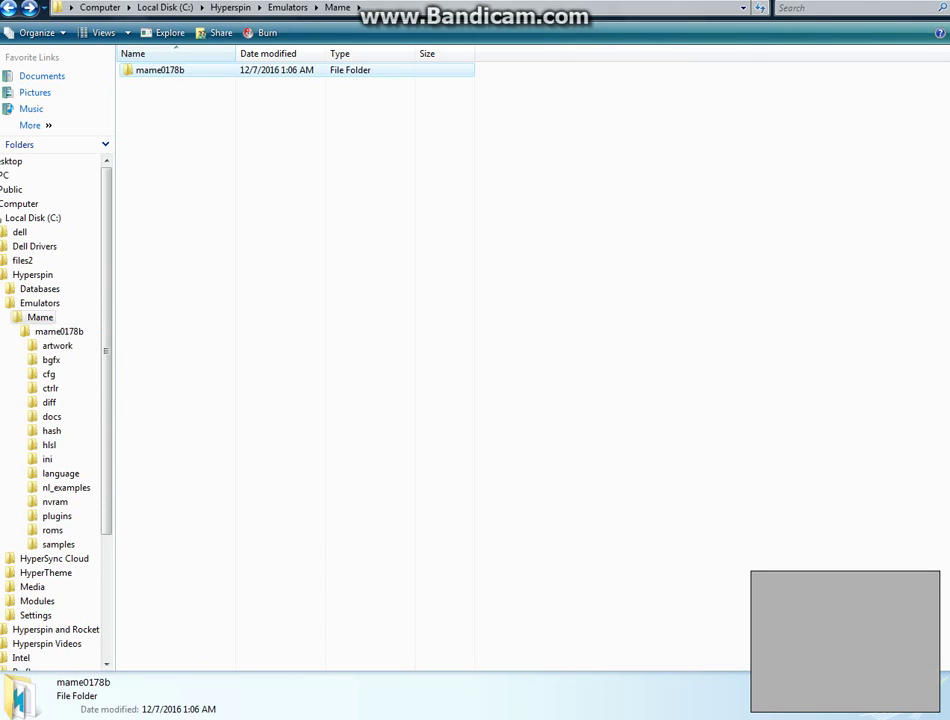
pyautogui.click(8, 8)
pyautogui.click(8, 8)
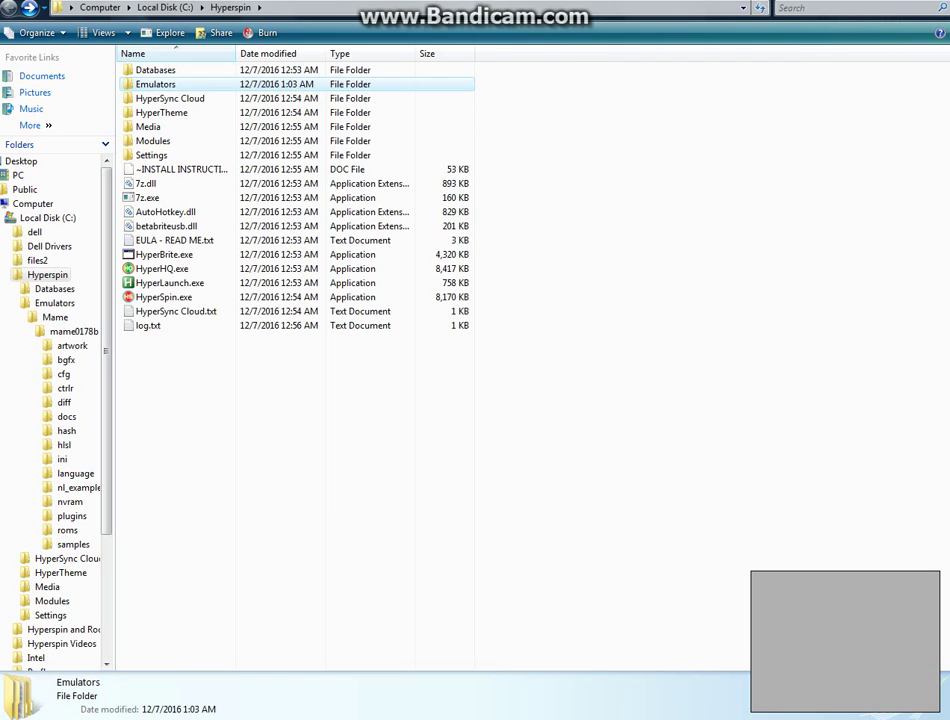
# Step: Open the Hyperspin folder on Local Disk (C:) in a new file window
pyautogui.hotkey('alt', 'Tab')
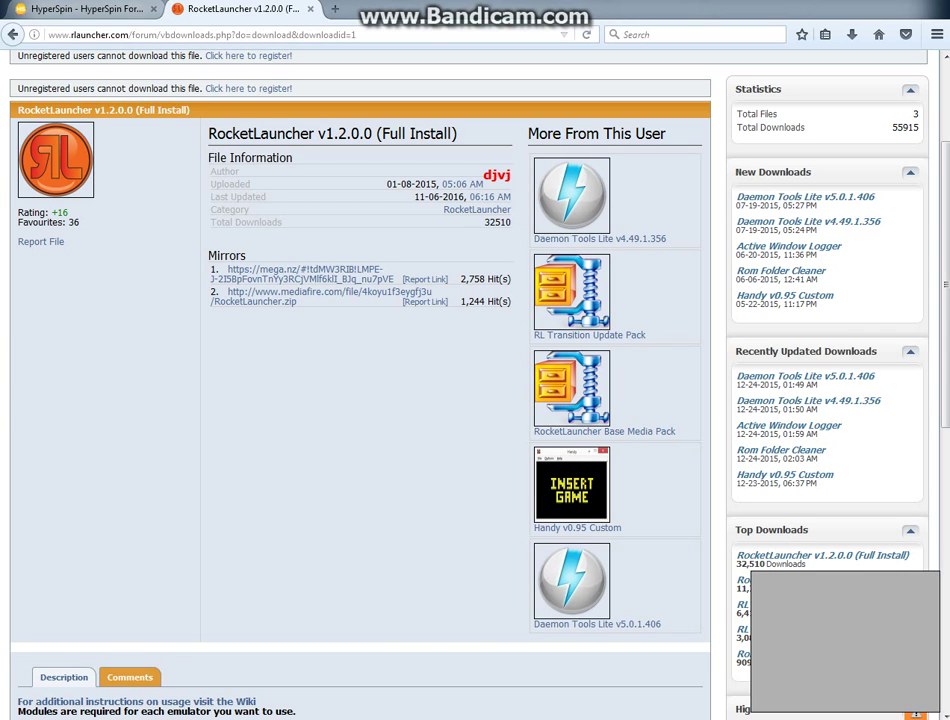
pyautogui.click(80, 9)
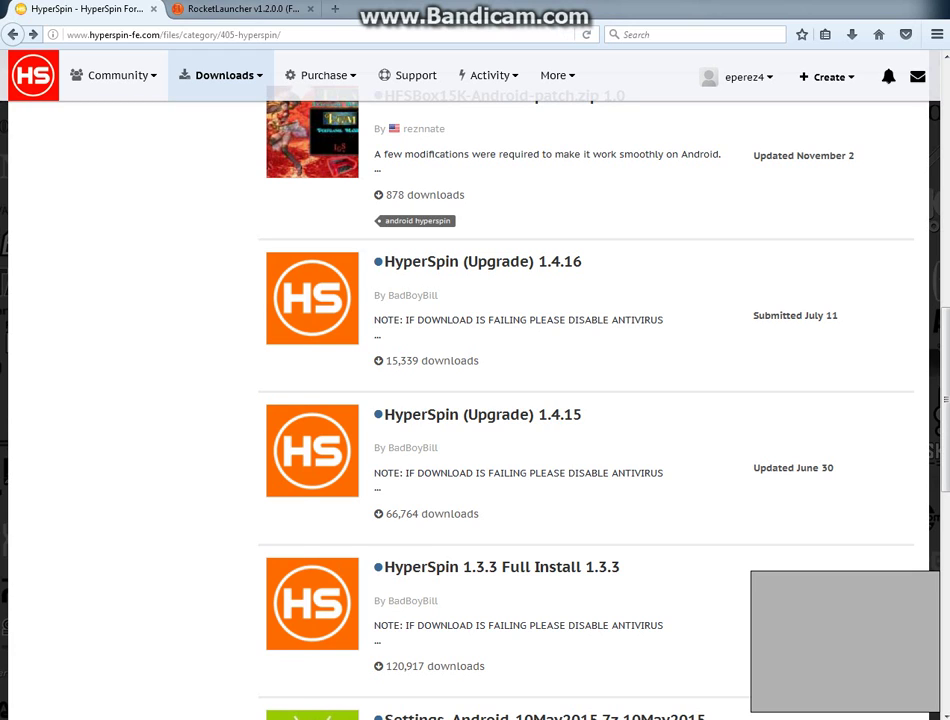
pyautogui.press('super')
pyautogui.click(222, 523)
pyautogui.doubleClick(206, 98)
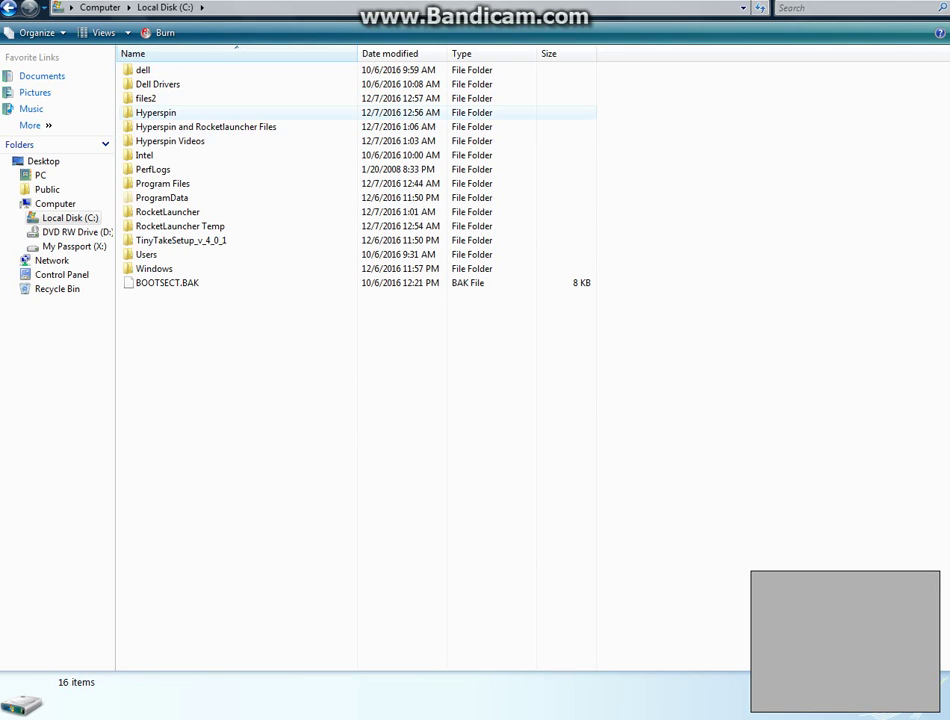
pyautogui.doubleClick(156, 113)
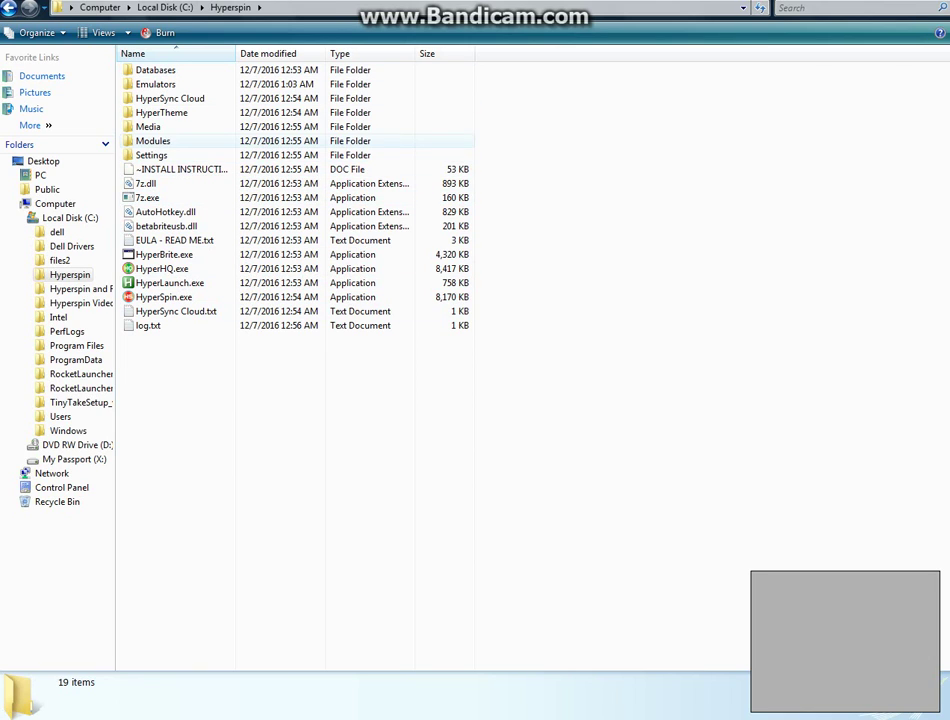
# Step: Delete the Modules folder and the install instructions DOC file from the Hyperspin folder
pyautogui.click(152, 141)
pyautogui.keyDown('ctrl'); pyautogui.click(180, 169); pyautogui.keyUp('ctrl')
pyautogui.rightClick(181, 170)
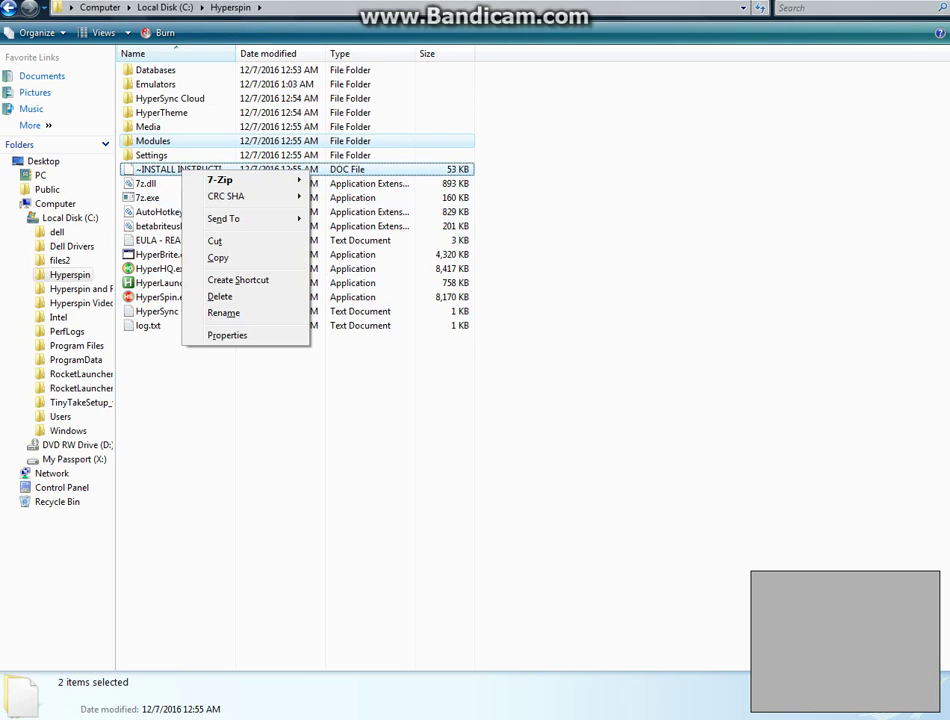
pyautogui.click(219, 296)
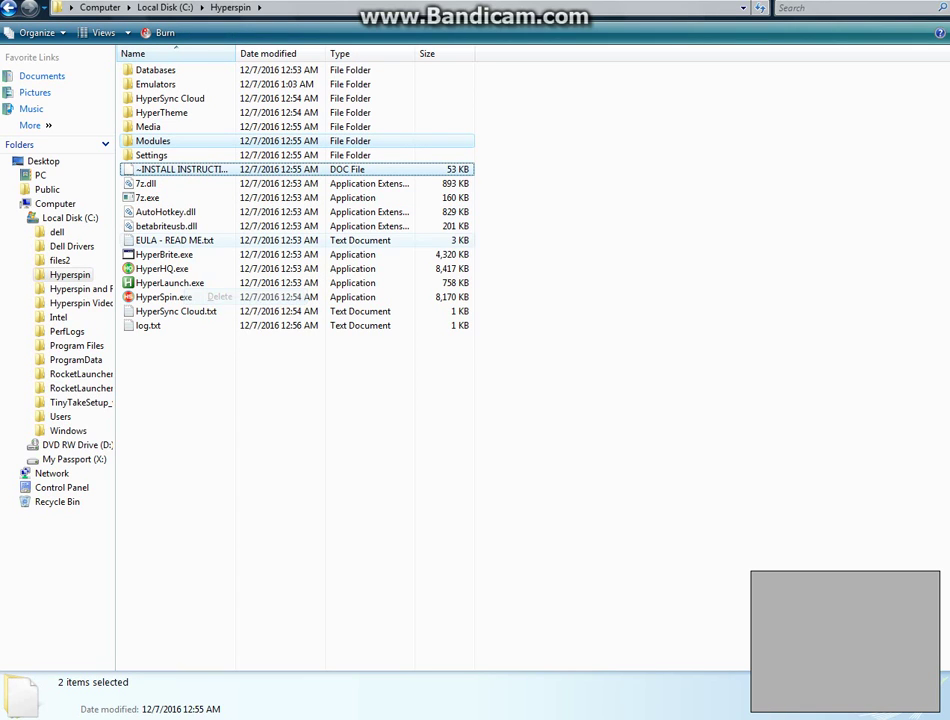
pyautogui.press('Return')
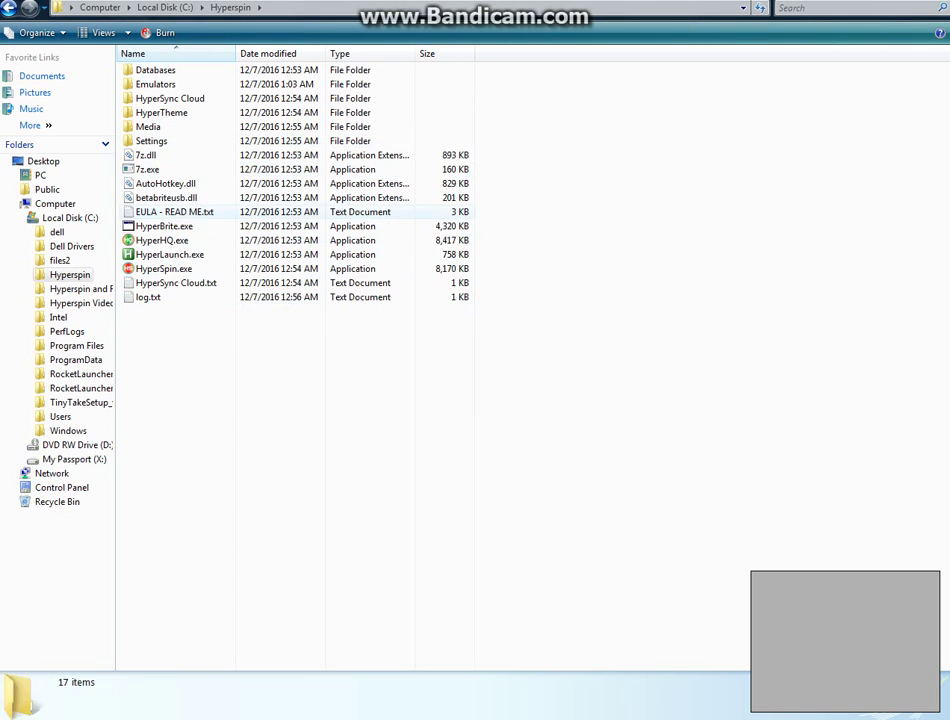
# Step: Open Settings.ini from the Hyperspin Settings folder for editing in Notepad and move its window clear of the folder tree
pyautogui.doubleClick(151, 141)
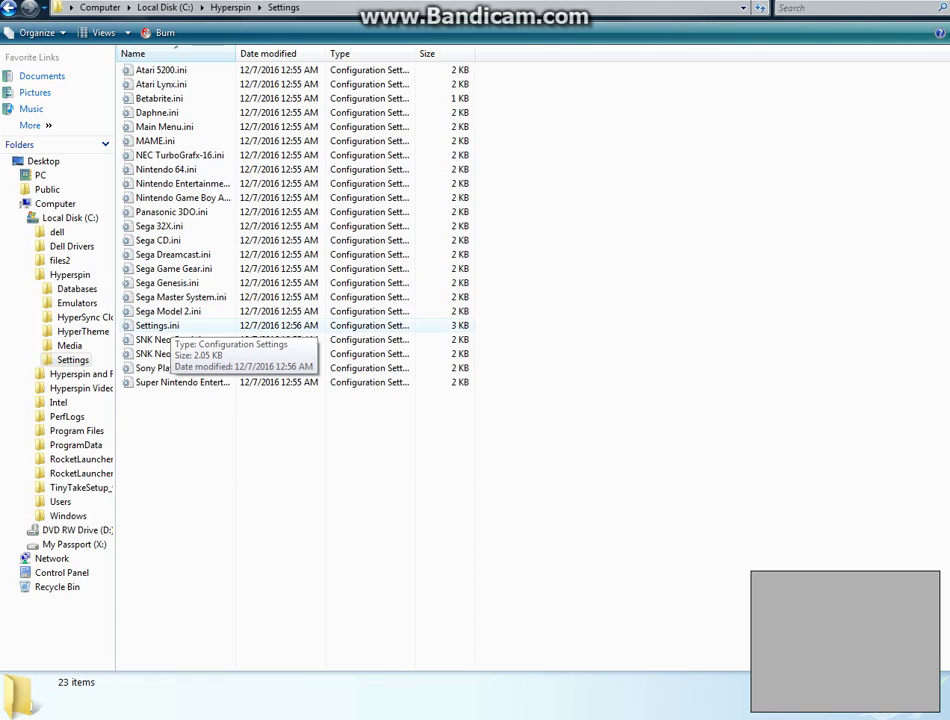
pyautogui.rightClick(172, 327)
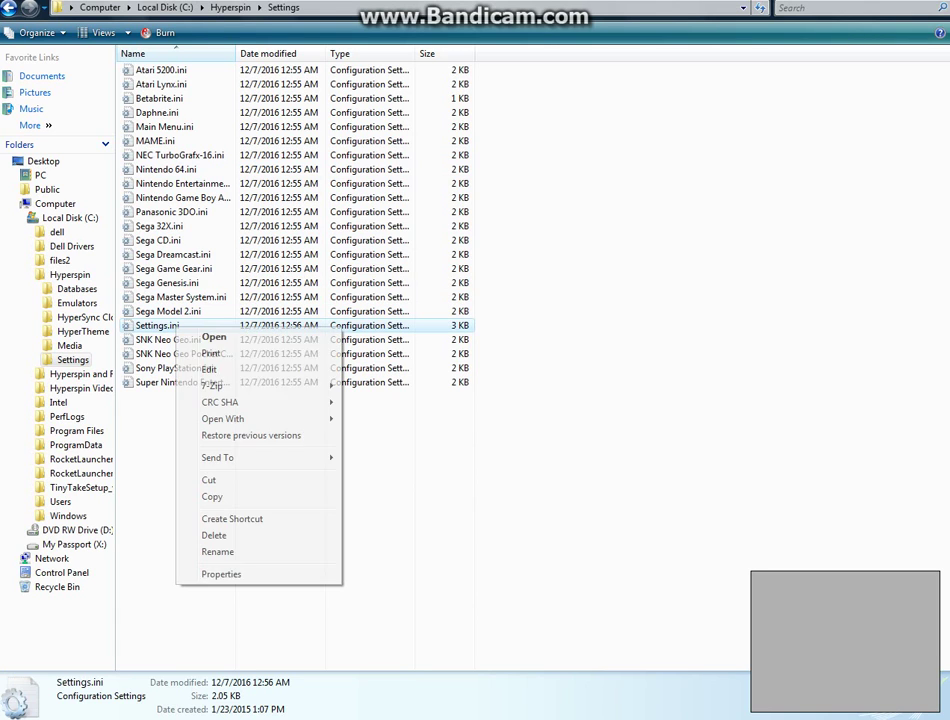
pyautogui.click(209, 369)
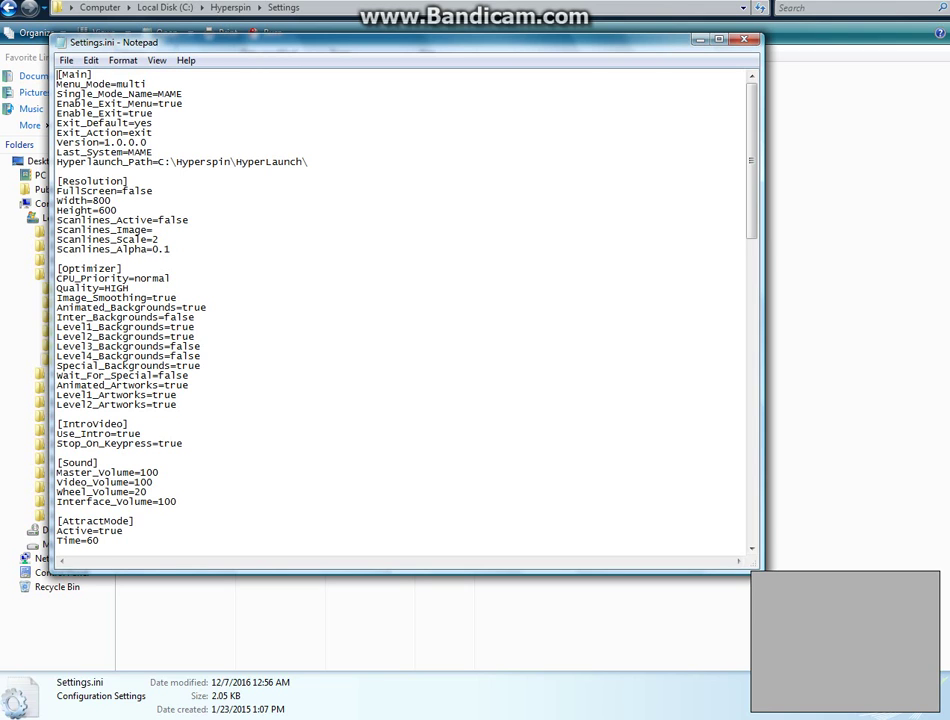
pyautogui.moveTo(316, 42); pyautogui.dragTo(531, 181)
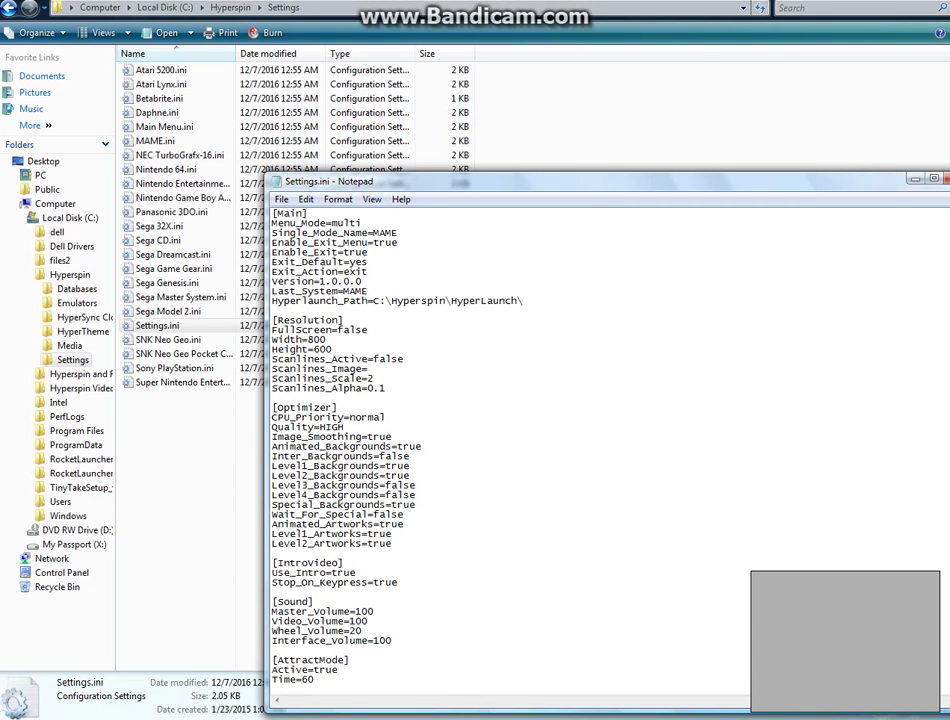
pyautogui.moveTo(565, 181); pyautogui.dragTo(425, 101)
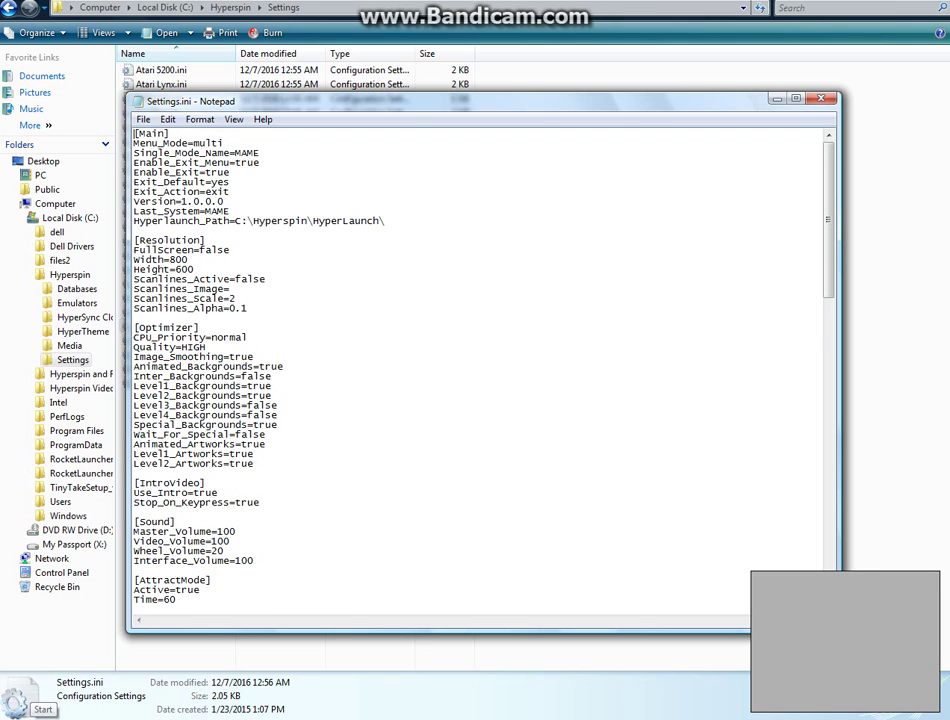
# Step: Open the RocketLauncher folder on Local Disk (C:) in a new file window and copy its path C:\RocketLauncher
pyautogui.click(18, 700)
pyautogui.click(225, 523)
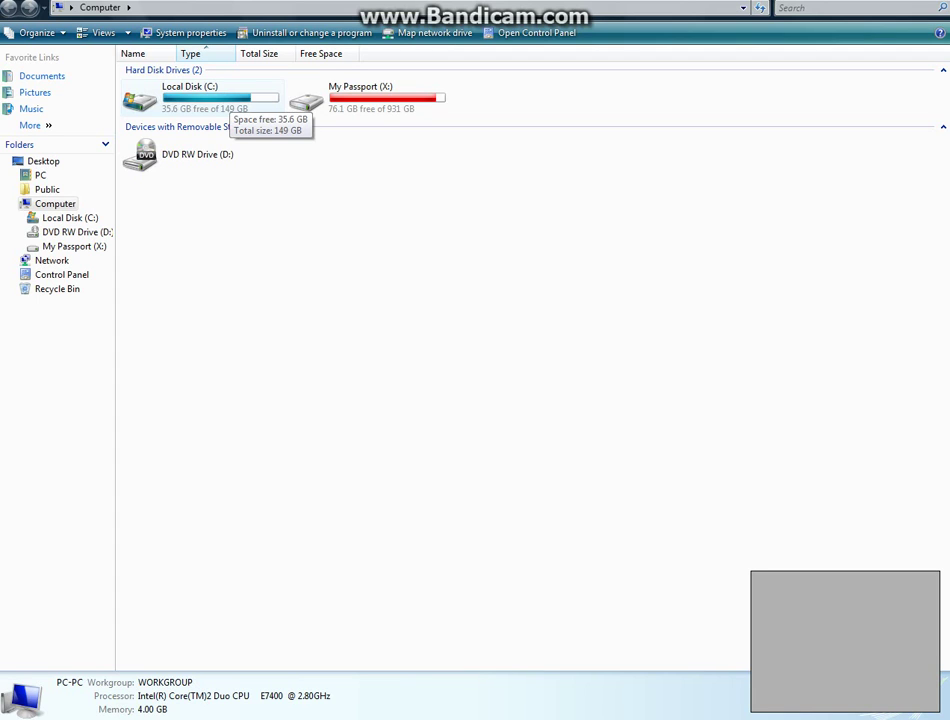
pyautogui.doubleClick(200, 92)
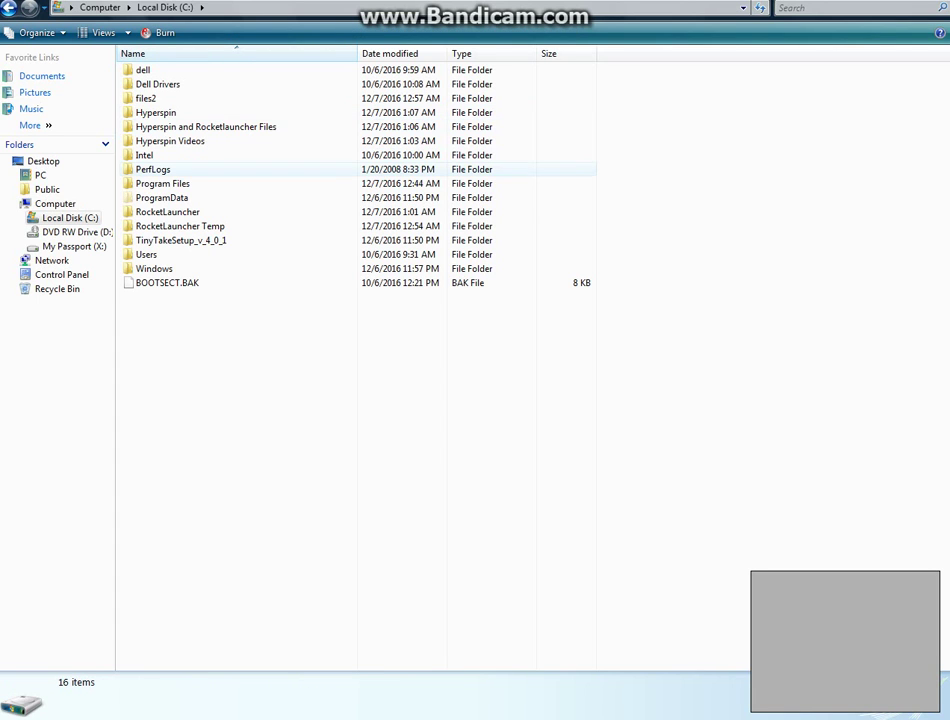
pyautogui.click(167, 212)
pyautogui.doubleClick(167, 212)
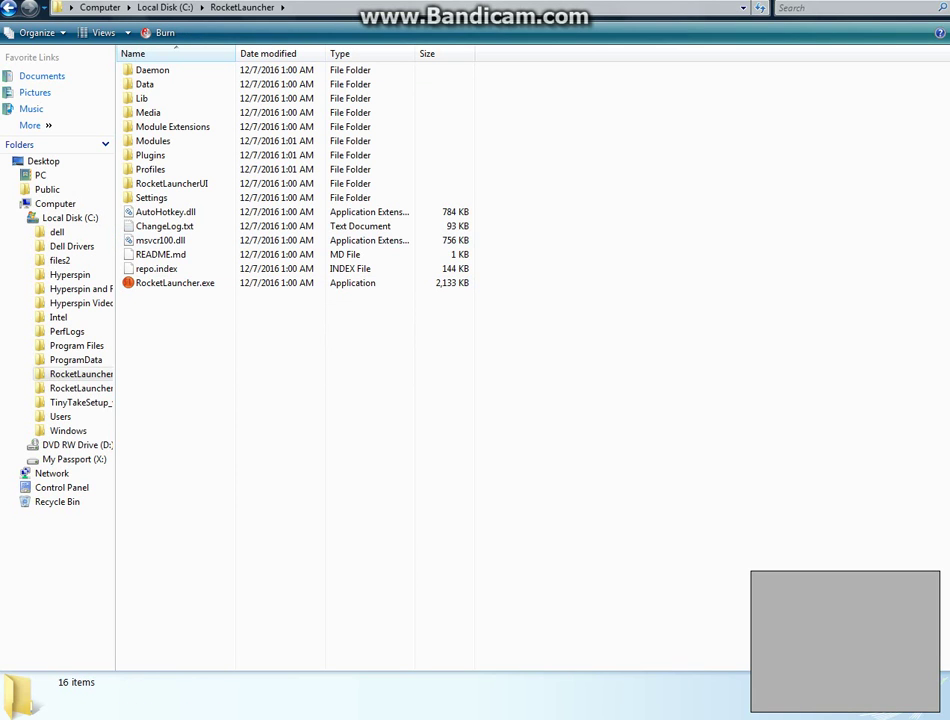
pyautogui.hotkey('alt', 'd')
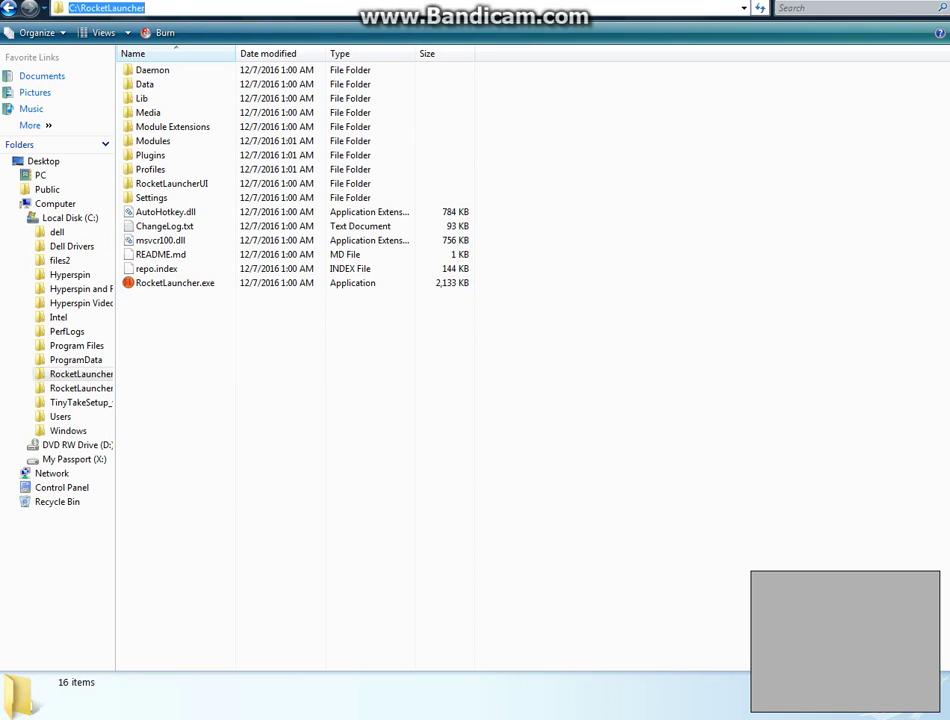
pyautogui.rightClick(137, 8)
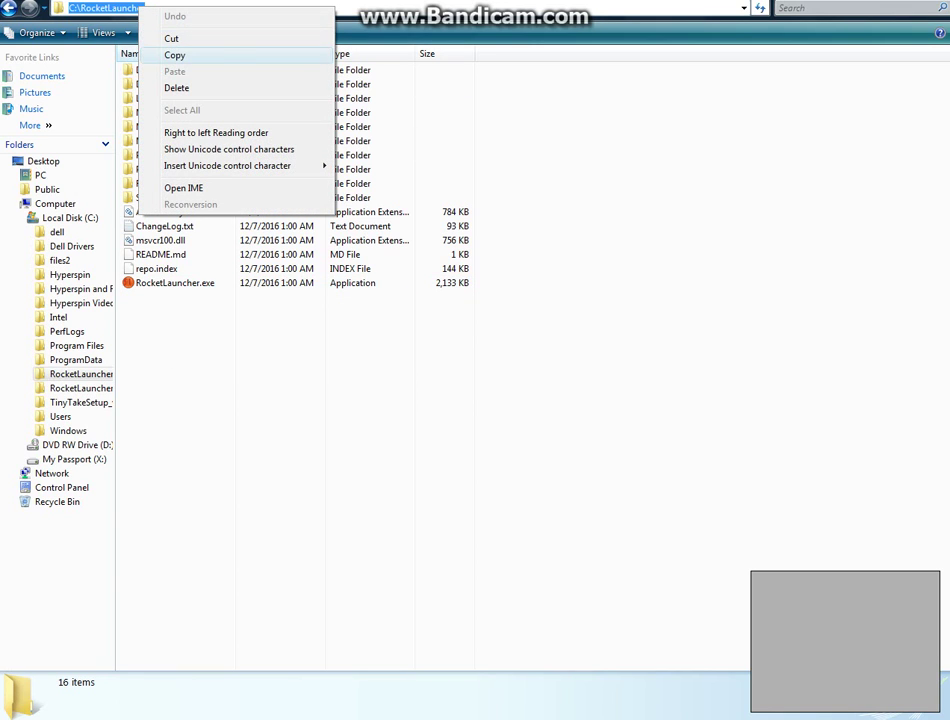
pyautogui.click(175, 55)
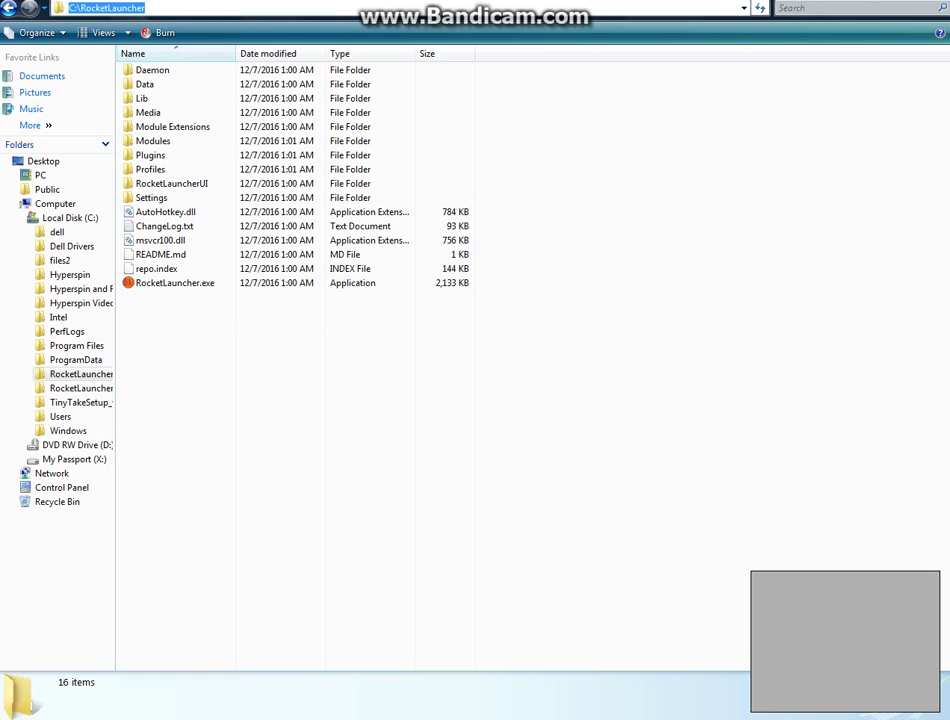
# Step: Set Hyperlaunch_Path in Settings.ini to C:\RocketLauncher\RocketLauncher.exe, then save and close the file
pyautogui.hotkey('alt', 'Tab')
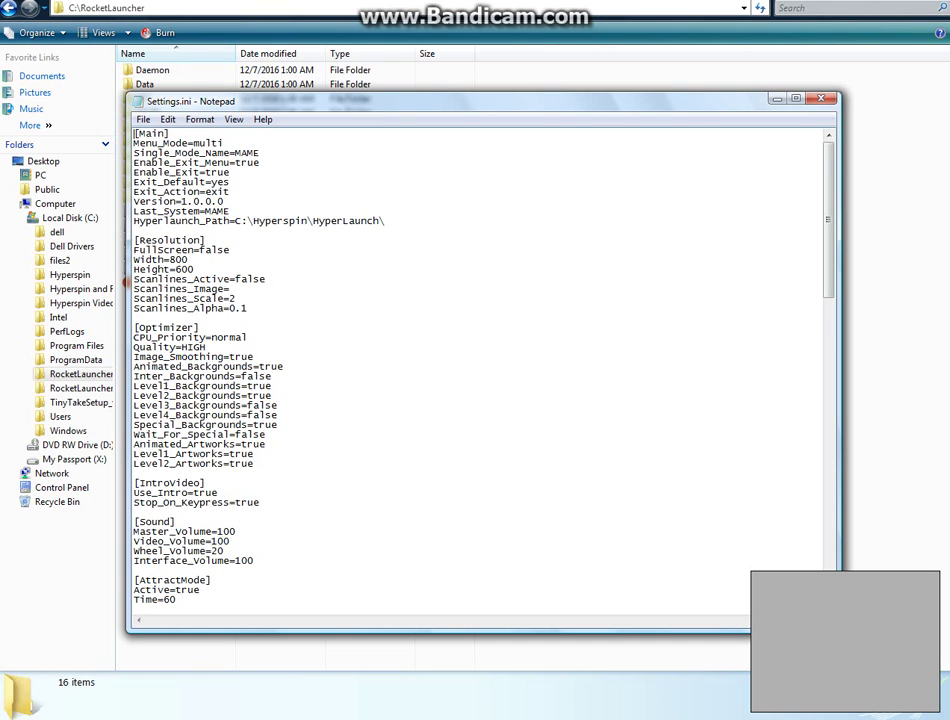
pyautogui.hotkey('shift', 'Left')
pyautogui.hotkey('shift', 'Left')
pyautogui.hotkey('shift', 'Left')
pyautogui.hotkey('shift', 'Left')
pyautogui.hotkey('shift', 'Left')
pyautogui.hotkey('shift', 'Left')
pyautogui.hotkey('shift', 'Left')
pyautogui.hotkey('shift', 'Left')
pyautogui.hotkey('shift', 'Left')
pyautogui.hotkey('shift', 'Left')
pyautogui.hotkey('shift', 'Left')
pyautogui.hotkey('shift', 'Left')
pyautogui.hotkey('shift', 'Left')
pyautogui.hotkey('shift', 'Left')
pyautogui.hotkey('shift', 'Left')
pyautogui.hotkey('shift', 'Left')
pyautogui.hotkey('shift', 'Left')
pyautogui.hotkey('shift', 'Left')
pyautogui.hotkey('shift', 'Left')
pyautogui.hotkey('shift', 'Left')
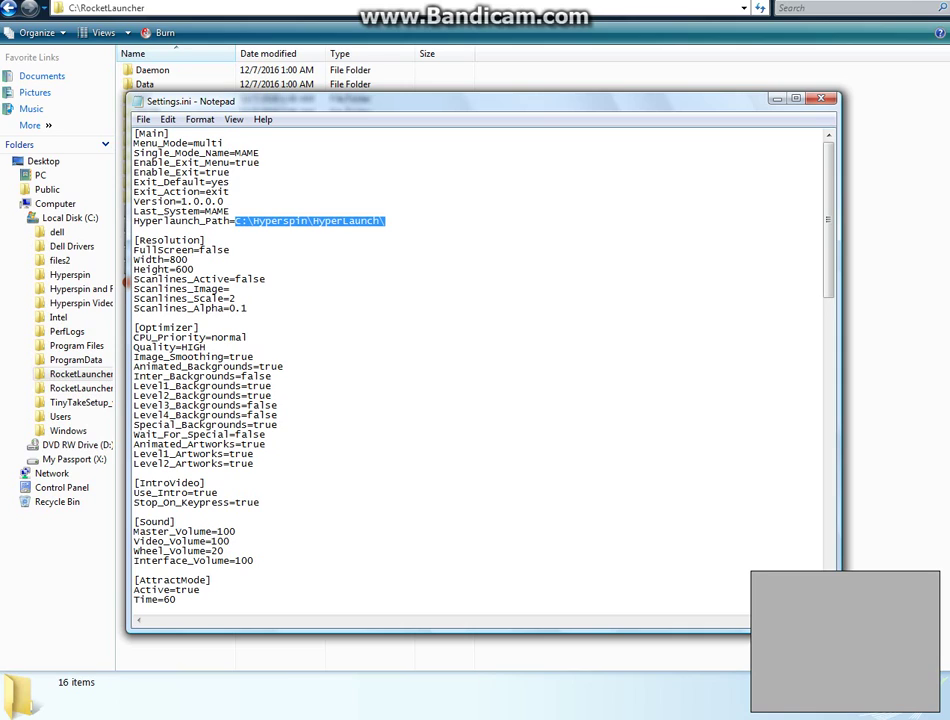
pyautogui.hotkey('shift', 'Right')
pyautogui.press('BackSpace')
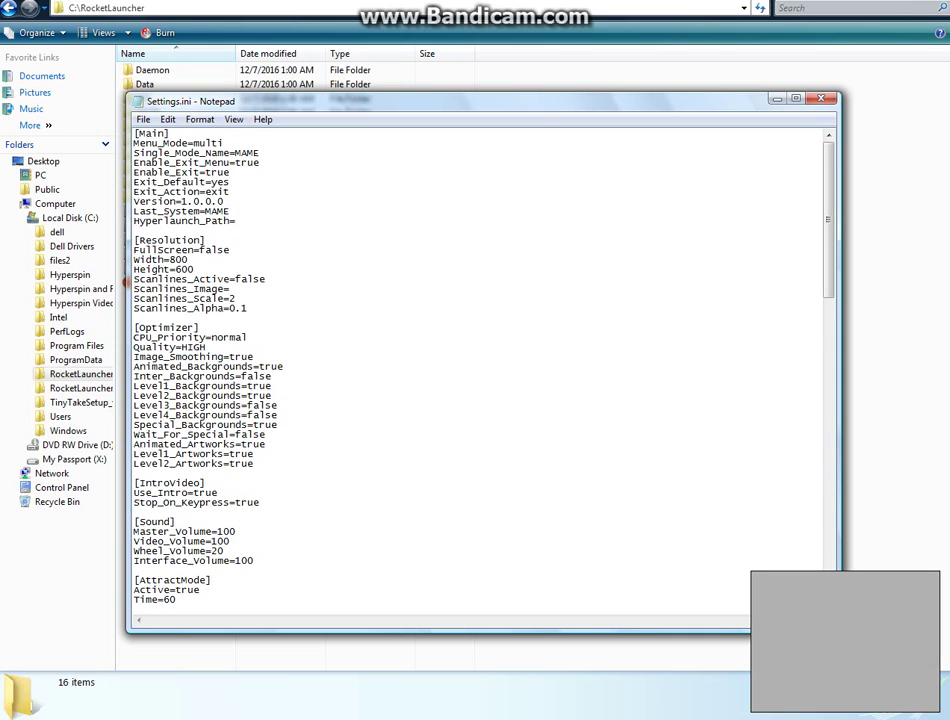
pyautogui.hotkey('ctrl', 'v')
pyautogui.write('\\RocketLauncher')
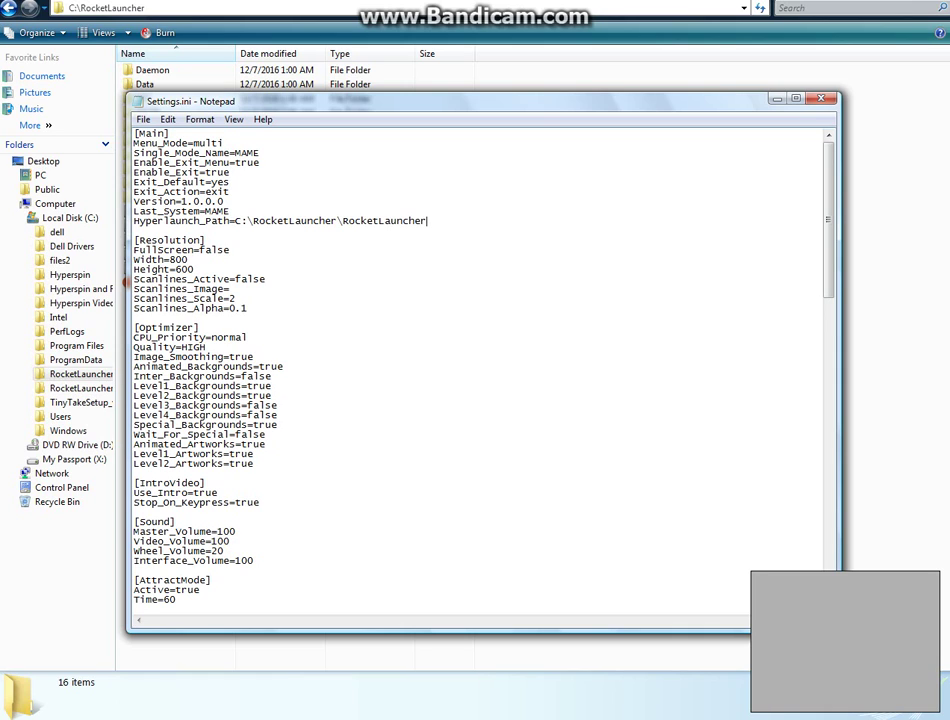
pyautogui.write('.exe')
pyautogui.click(143, 119)
pyautogui.click(166, 169)
pyautogui.click(821, 98)
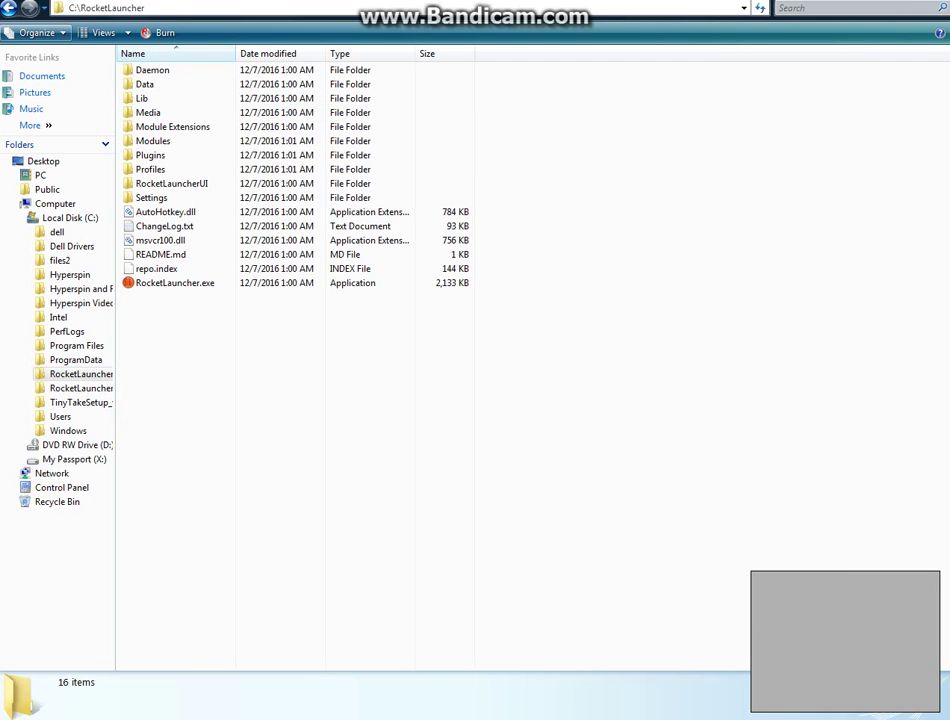
# Step: Check the contents of RocketLauncher's Media folder and return to the RocketLauncher folder
pyautogui.click(106, 8)
pyautogui.click(10, 8)
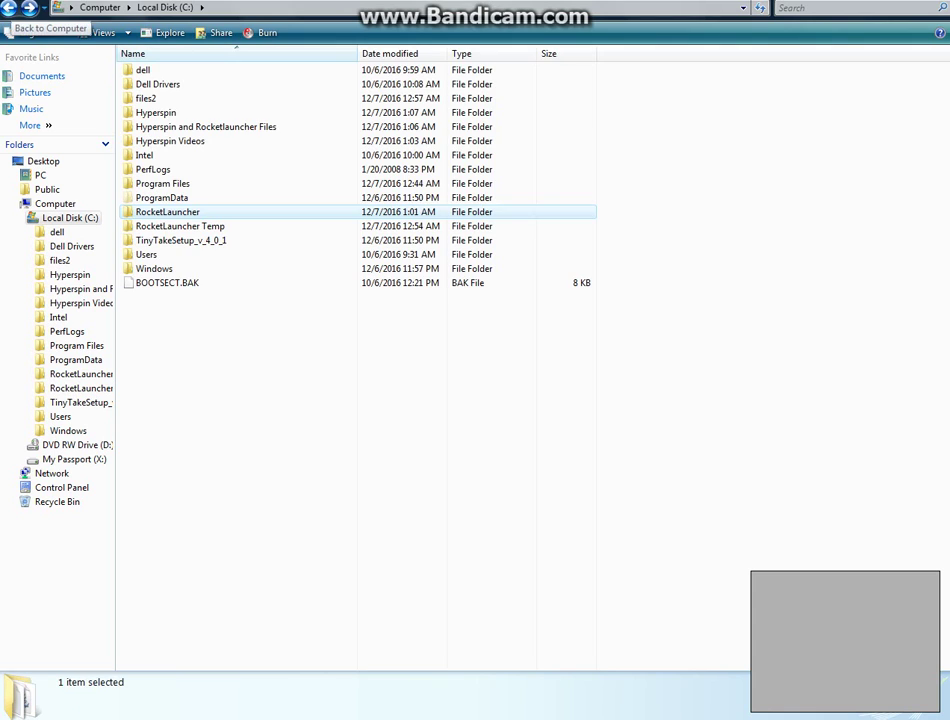
pyautogui.click(30, 8)
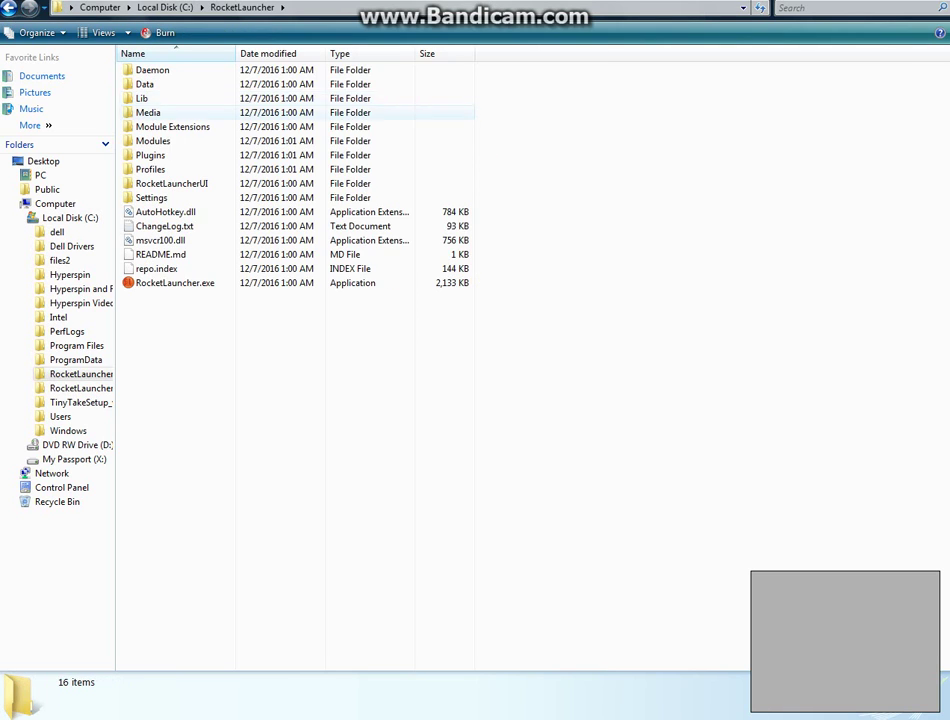
pyautogui.doubleClick(150, 112)
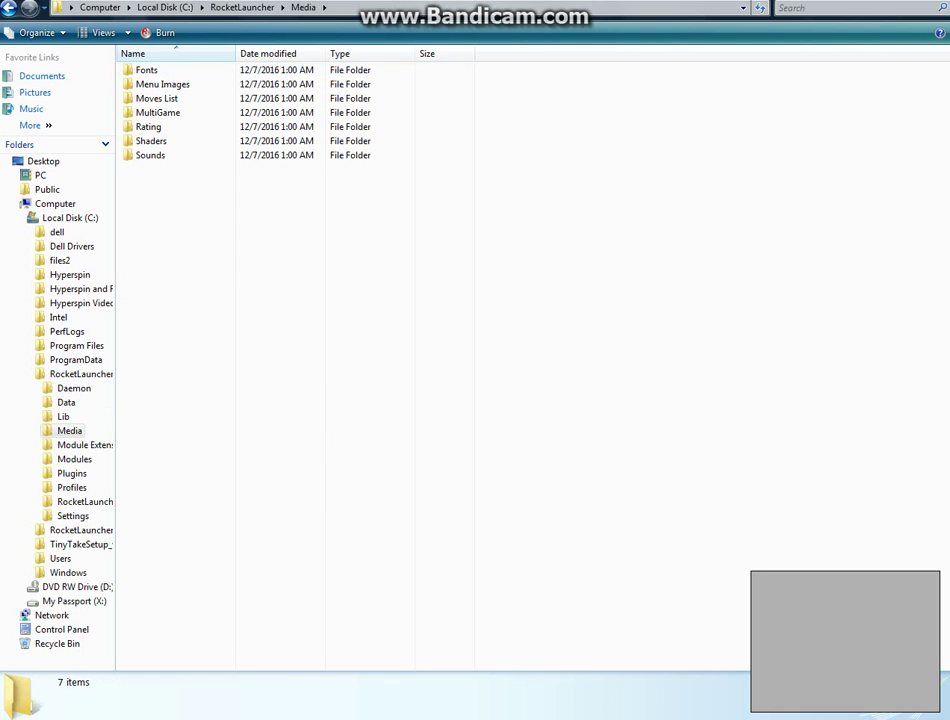
pyautogui.click(10, 8)
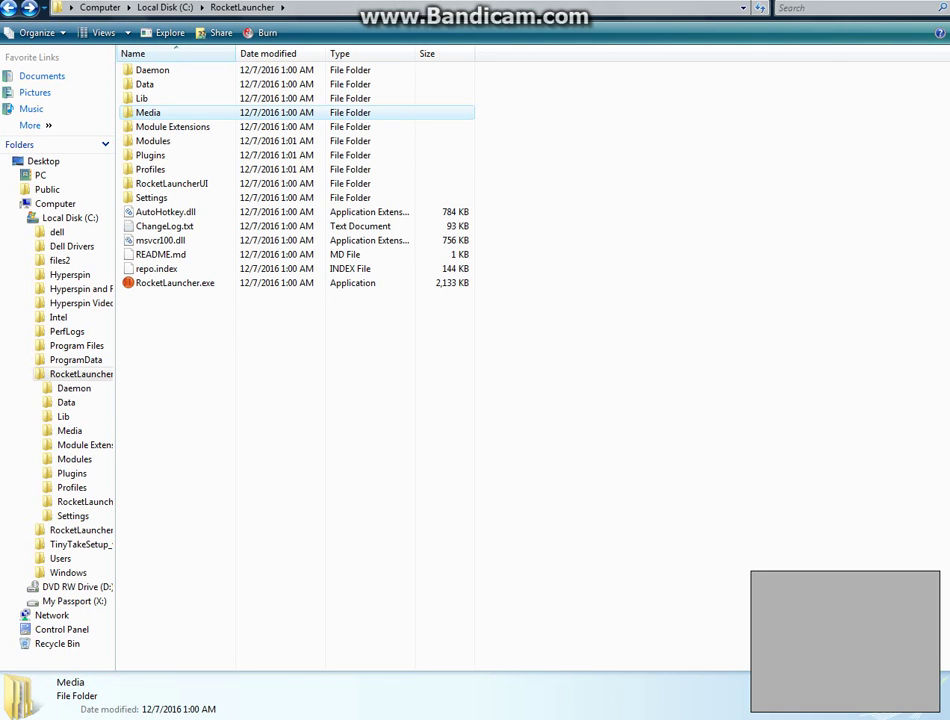
# Step: Rename Global Emulators (Example).ini in RocketLauncher's Settings folder to Global Emulators.ini
pyautogui.doubleClick(150, 197)
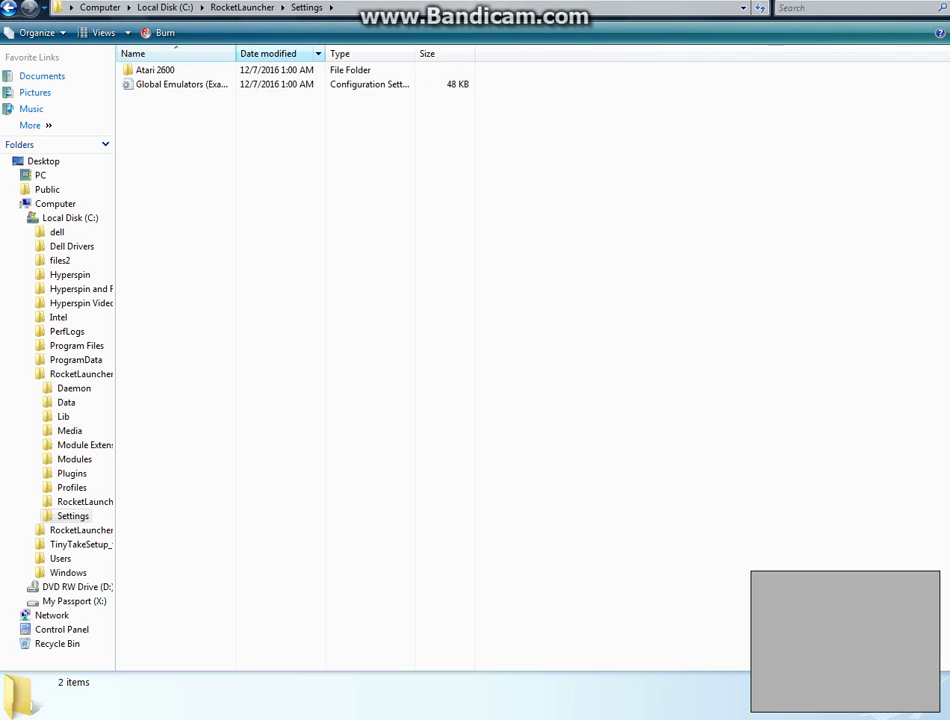
pyautogui.moveTo(236, 53); pyautogui.dragTo(343, 53)
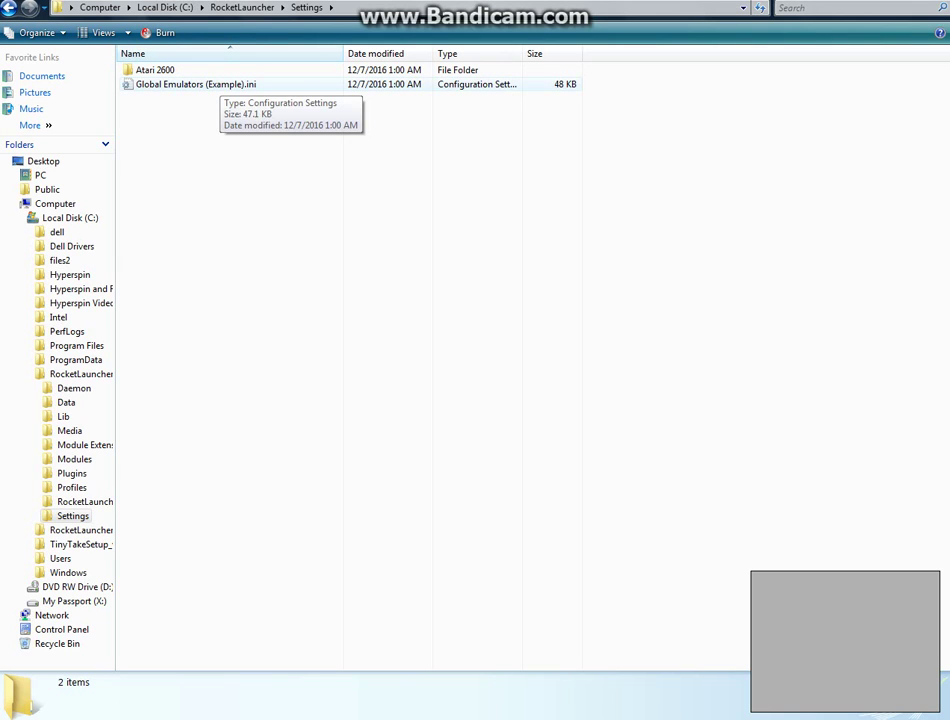
pyautogui.rightClick(236, 84)
pyautogui.click(276, 309)
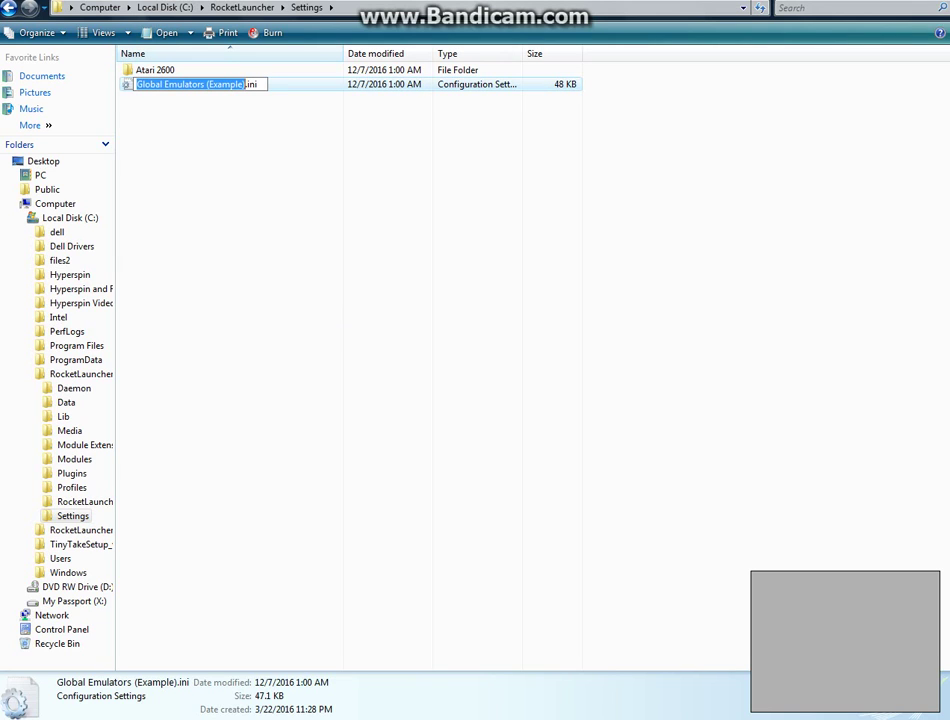
pyautogui.press('Right')
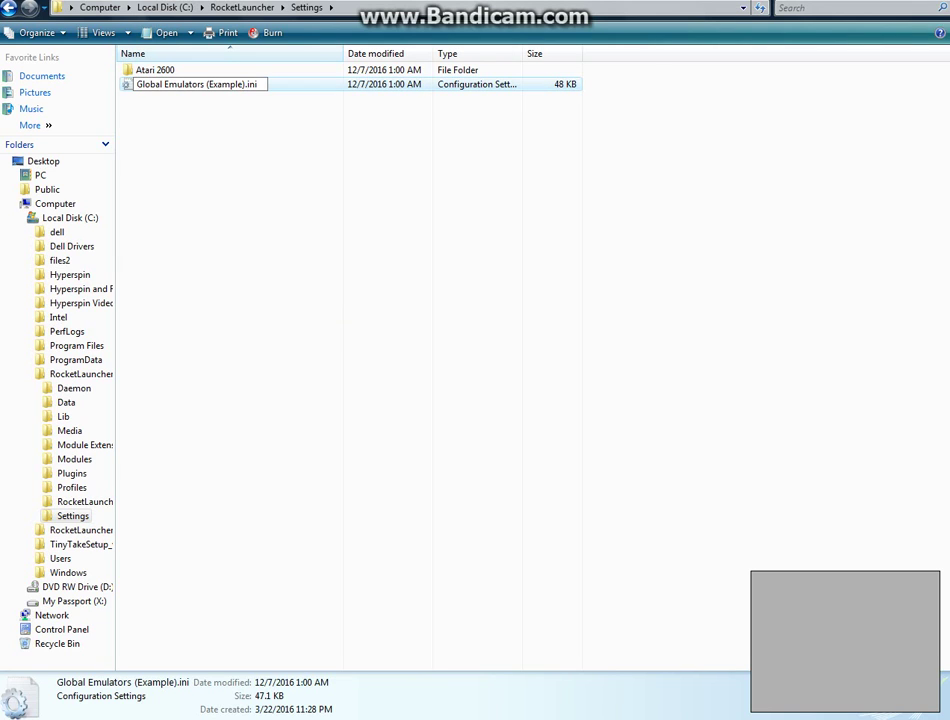
pyautogui.press('BackSpace')
pyautogui.press('BackSpace')
pyautogui.press('BackSpace')
pyautogui.press('BackSpace')
pyautogui.press('BackSpace')
pyautogui.press('BackSpace')
pyautogui.press('BackSpace')
pyautogui.press('BackSpace')
pyautogui.press('BackSpace')
pyautogui.press('BackSpace')
pyautogui.press('Return')
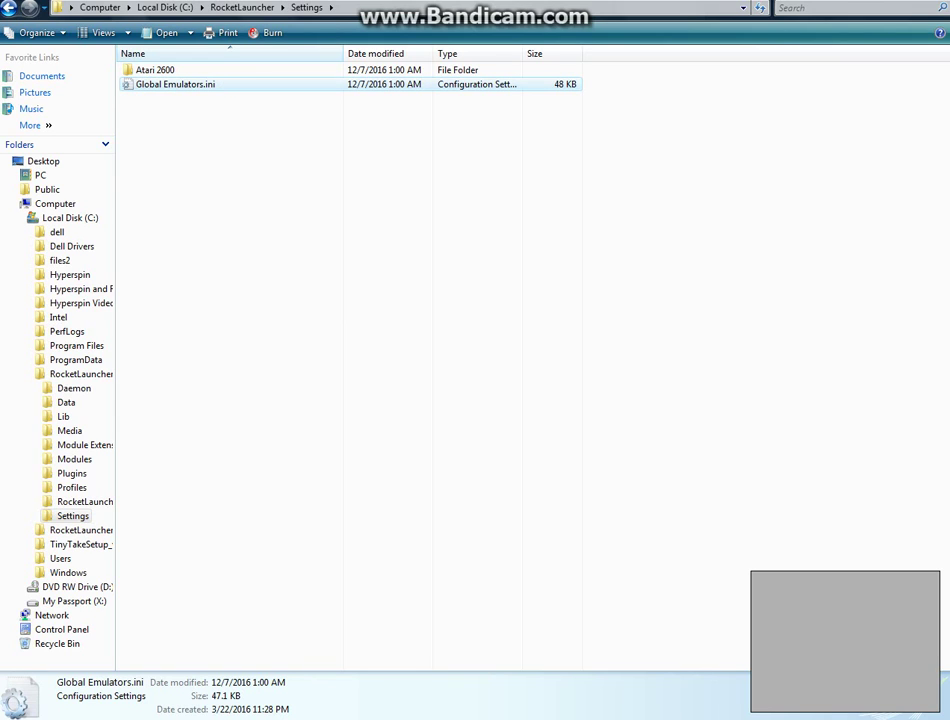
# Step: Review the emulator path entries in Global Emulators.ini in Notepad, close it and return to the RocketLauncher folder
pyautogui.rightClick(188, 85)
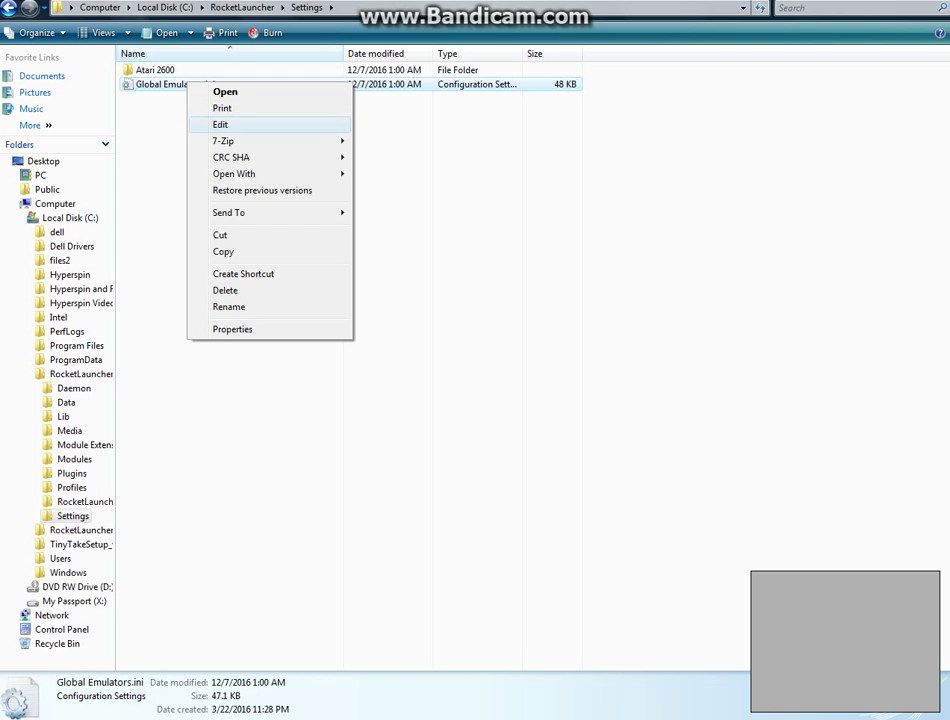
pyautogui.click(220, 124)
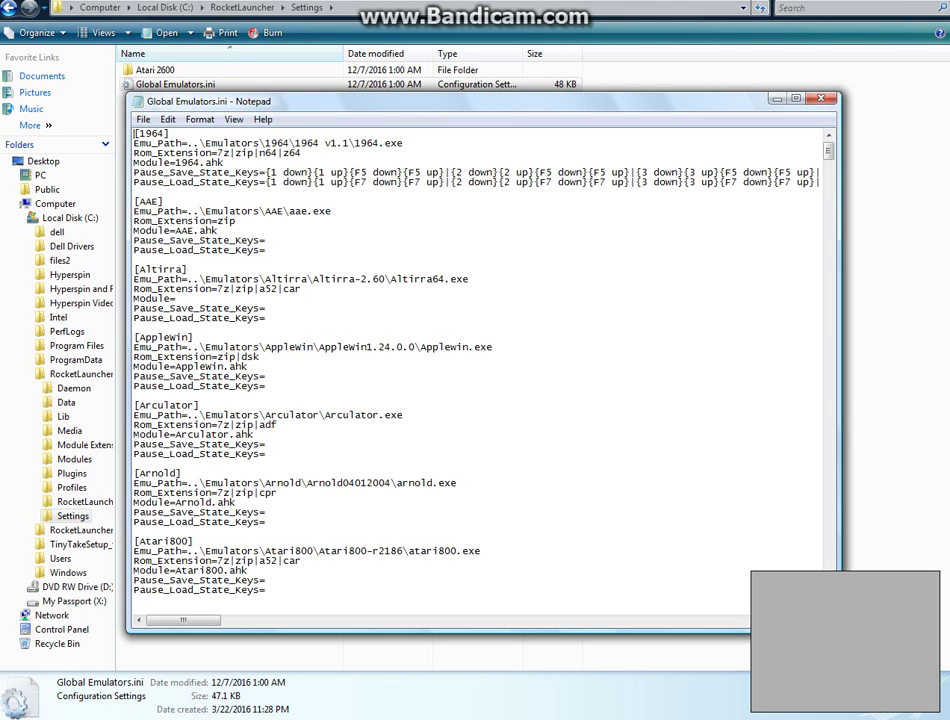
pyautogui.scroll(-8, 475, 375)
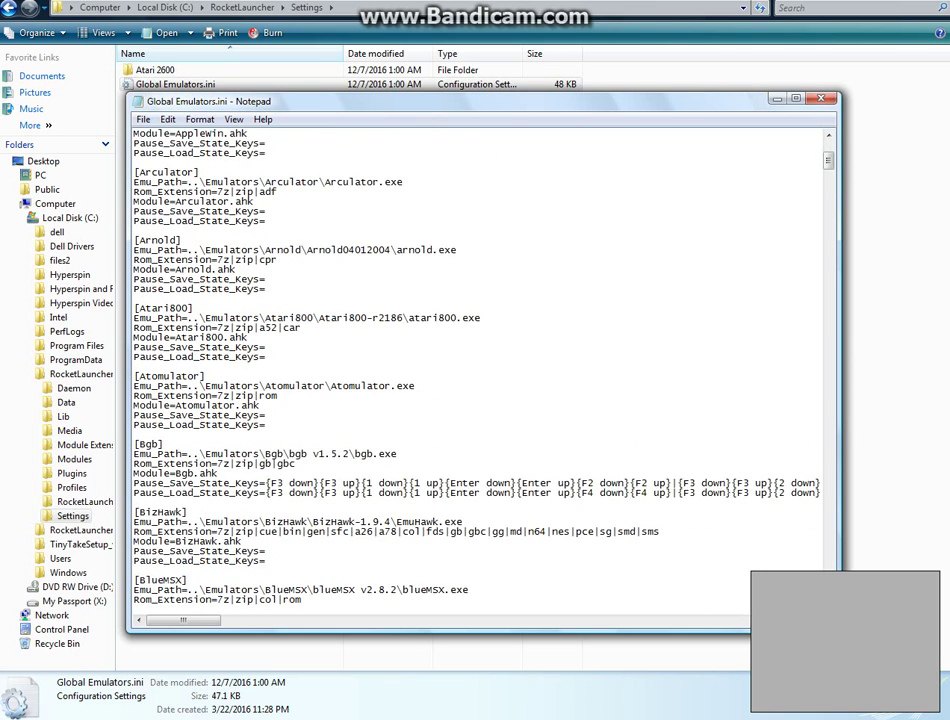
pyautogui.scroll(-1, 475, 375)
pyautogui.click(821, 98)
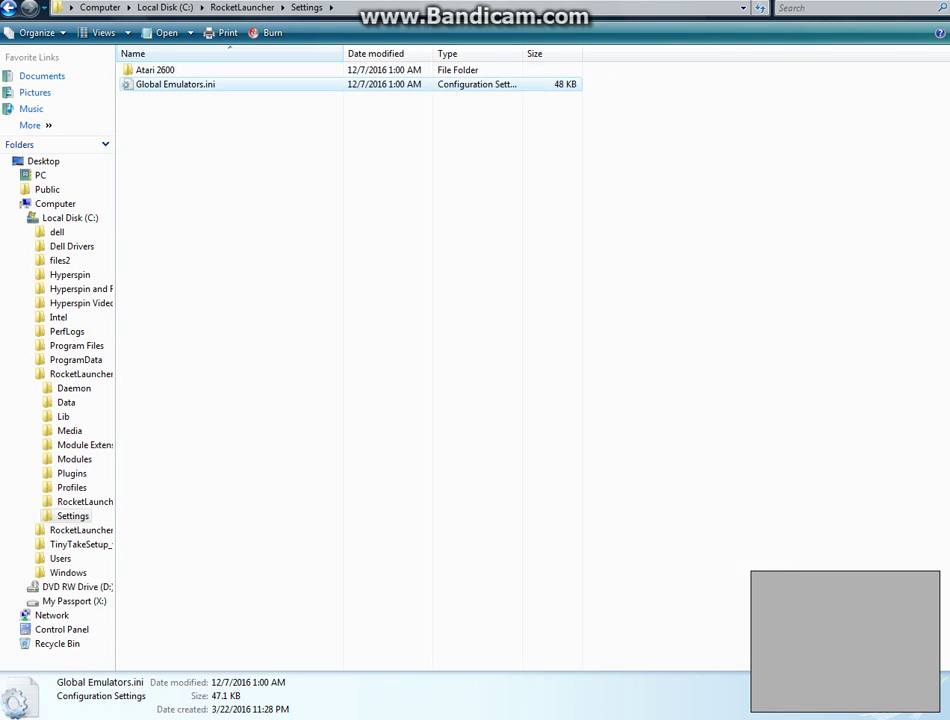
pyautogui.click(8, 8)
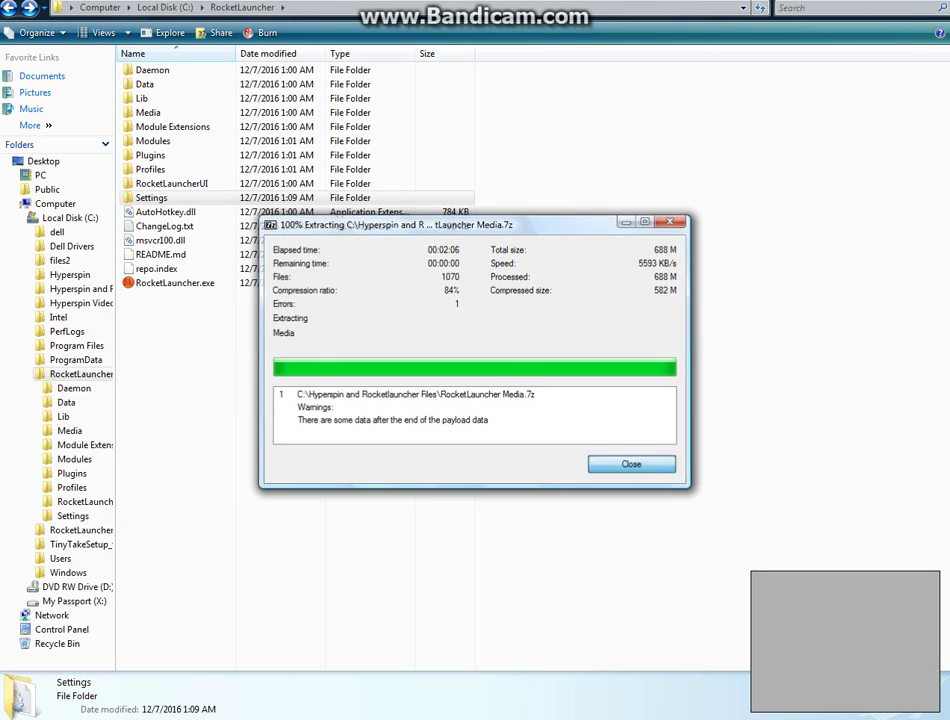
# Step: Close the finished extraction dialog and open the extracted Media folder inside RocketLauncher Media under Hyperspin and Rocketlauncher Files in a new window
pyautogui.click(631, 464)
pyautogui.press('super')
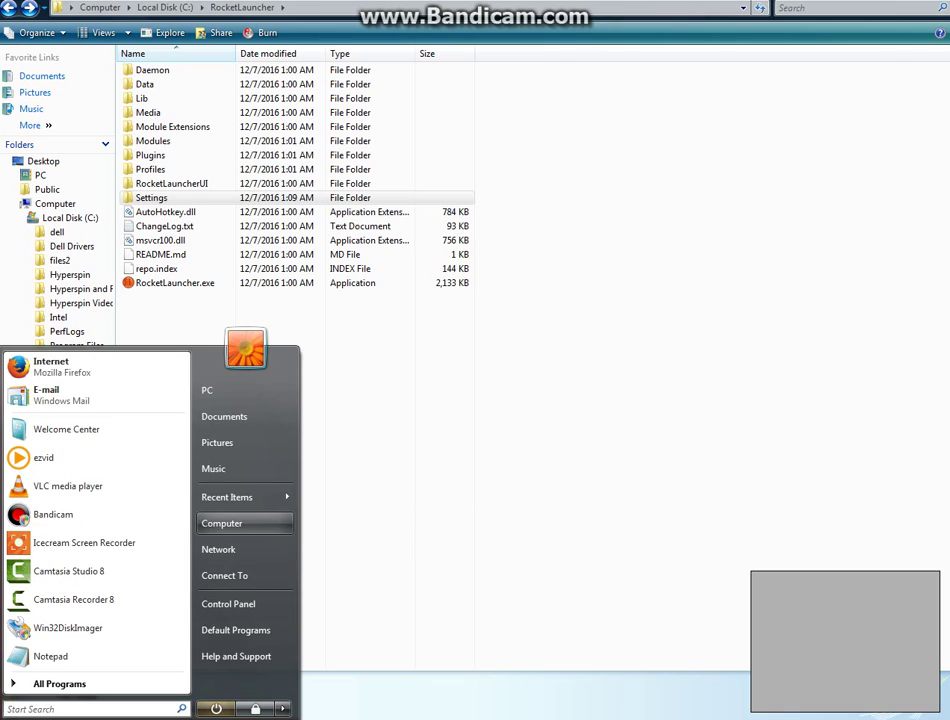
pyautogui.click(222, 524)
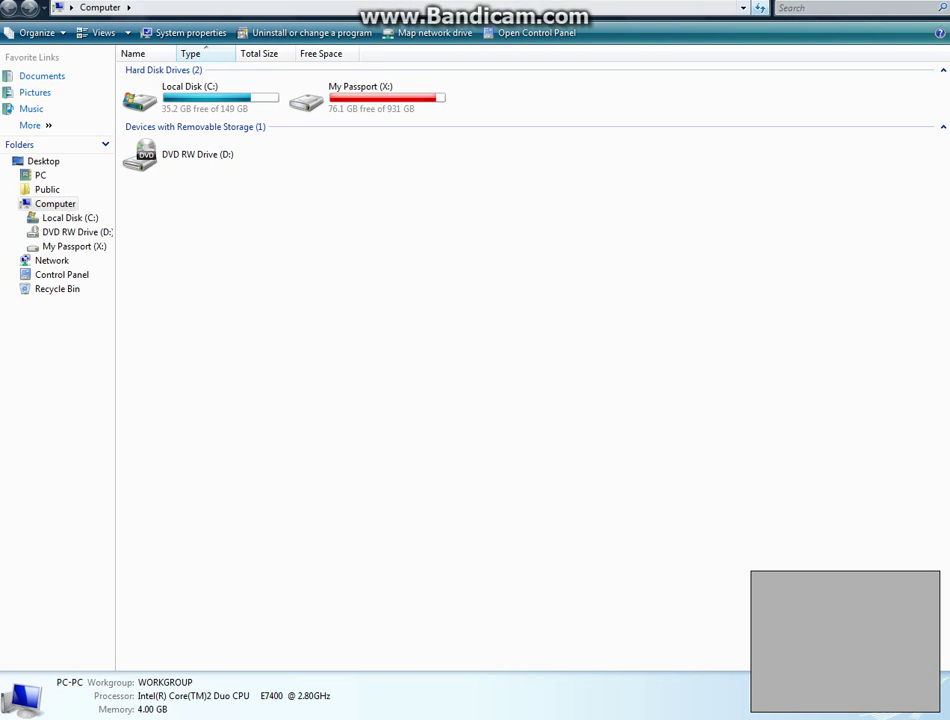
pyautogui.click(200, 97)
pyautogui.press('Return')
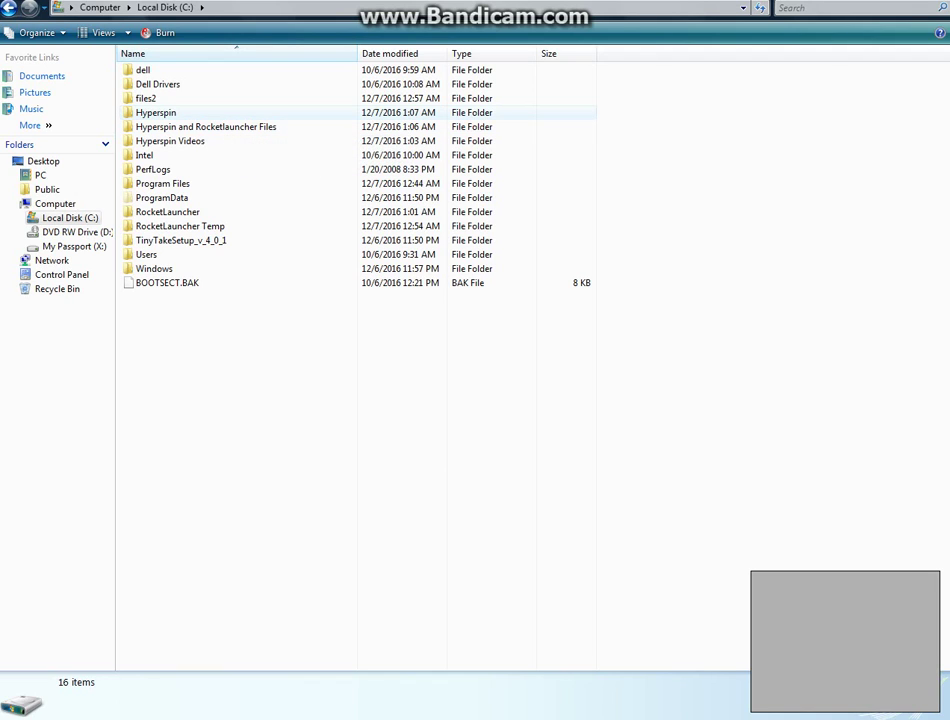
pyautogui.doubleClick(206, 127)
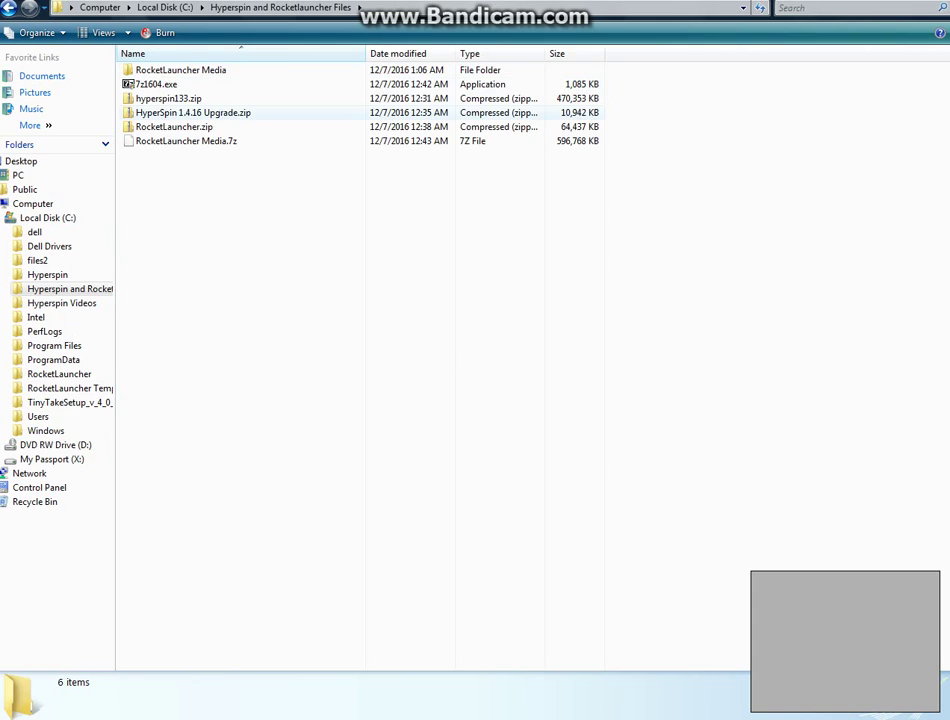
pyautogui.doubleClick(165, 70)
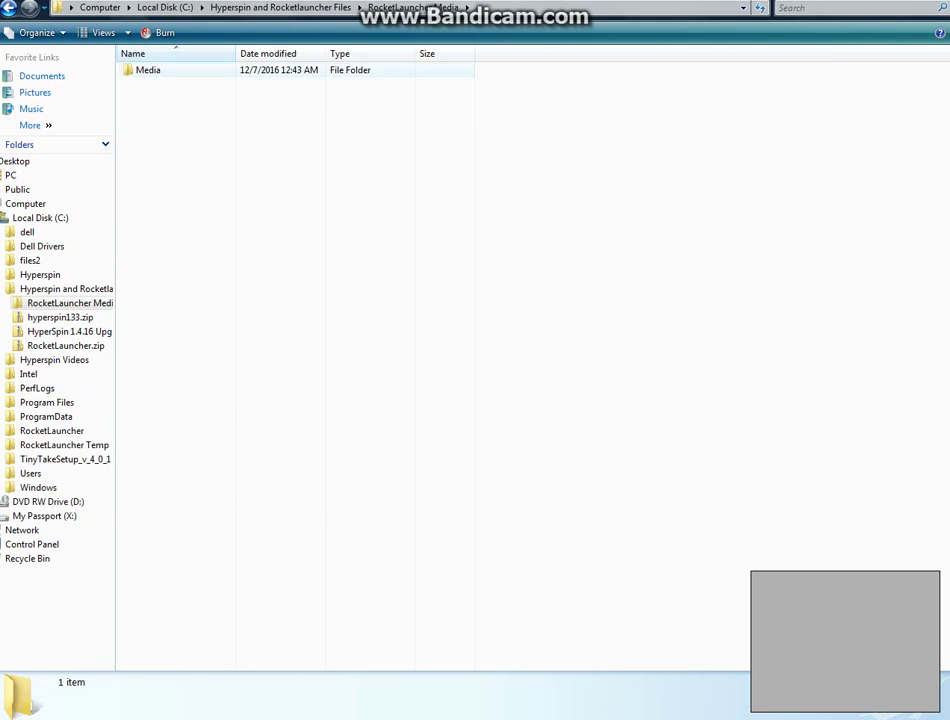
pyautogui.doubleClick(148, 70)
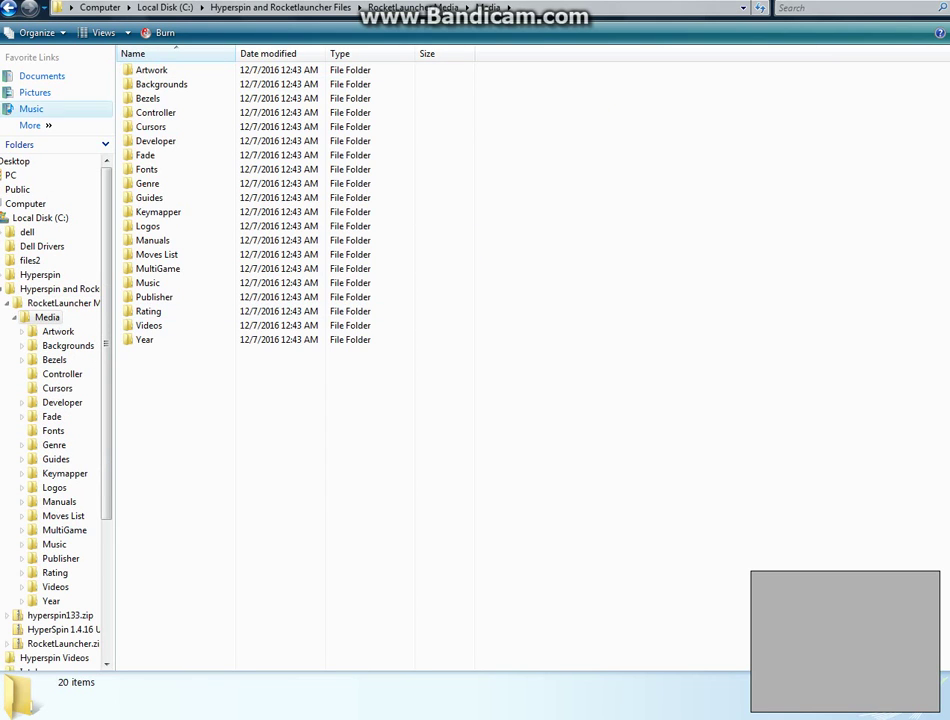
# Step: Copy the extracted Media folder from RocketLauncher Media into C:\RocketLauncher and confirm merging it with the existing Media folder
pyautogui.press('BackSpace')
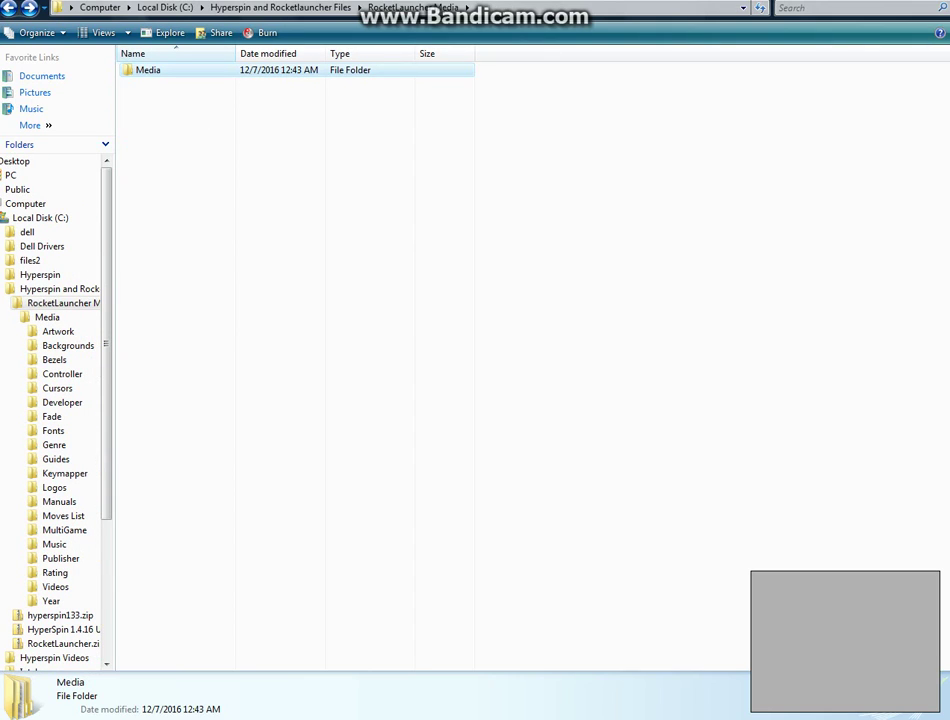
pyautogui.rightClick(182, 74)
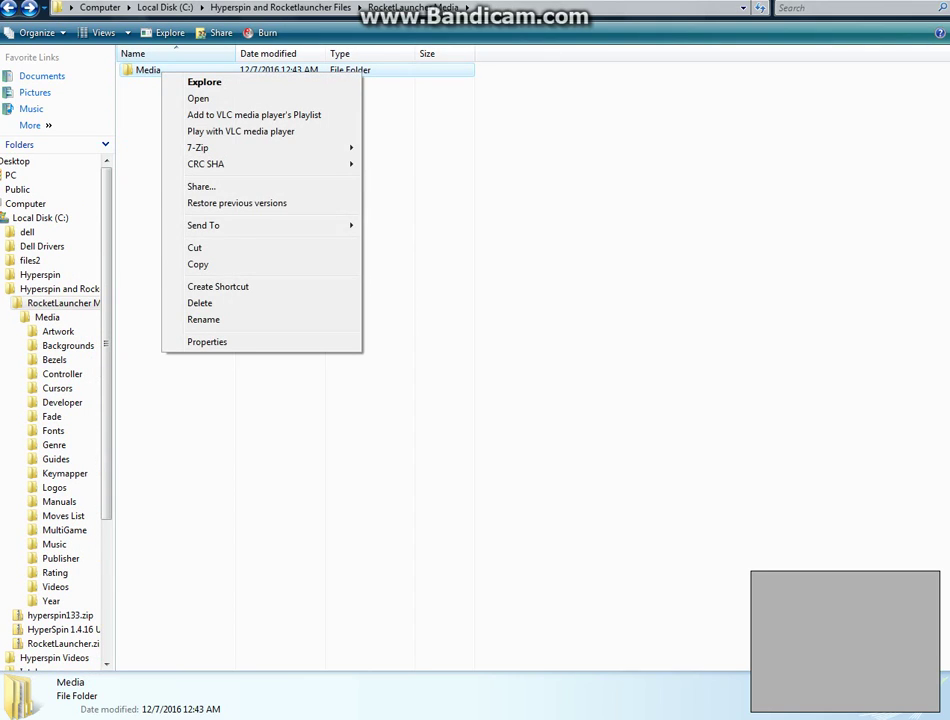
pyautogui.click(197, 264)
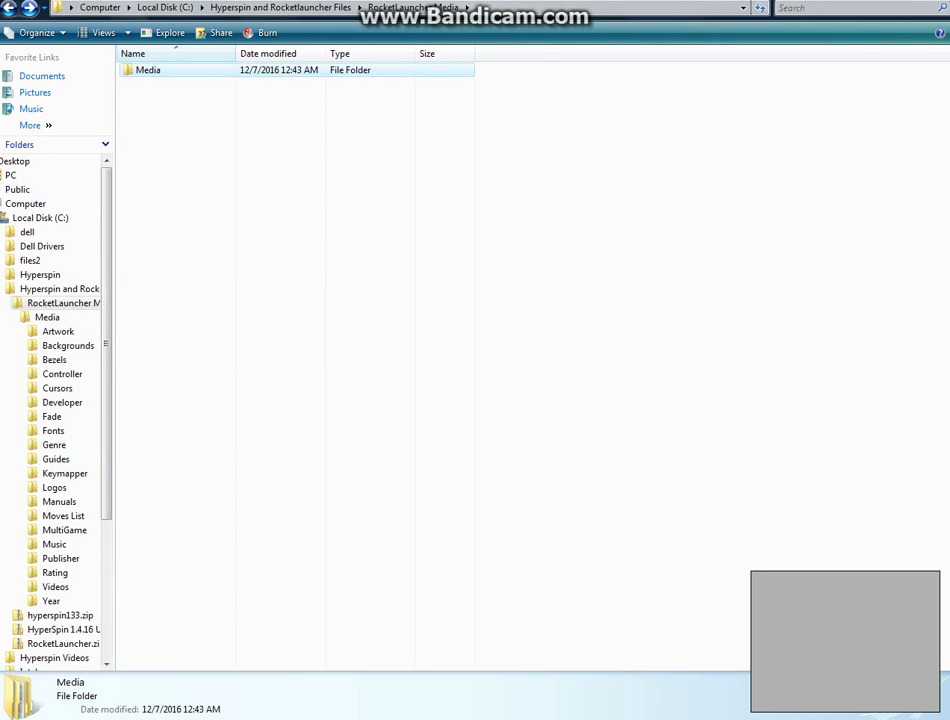
pyautogui.press('BackSpace')
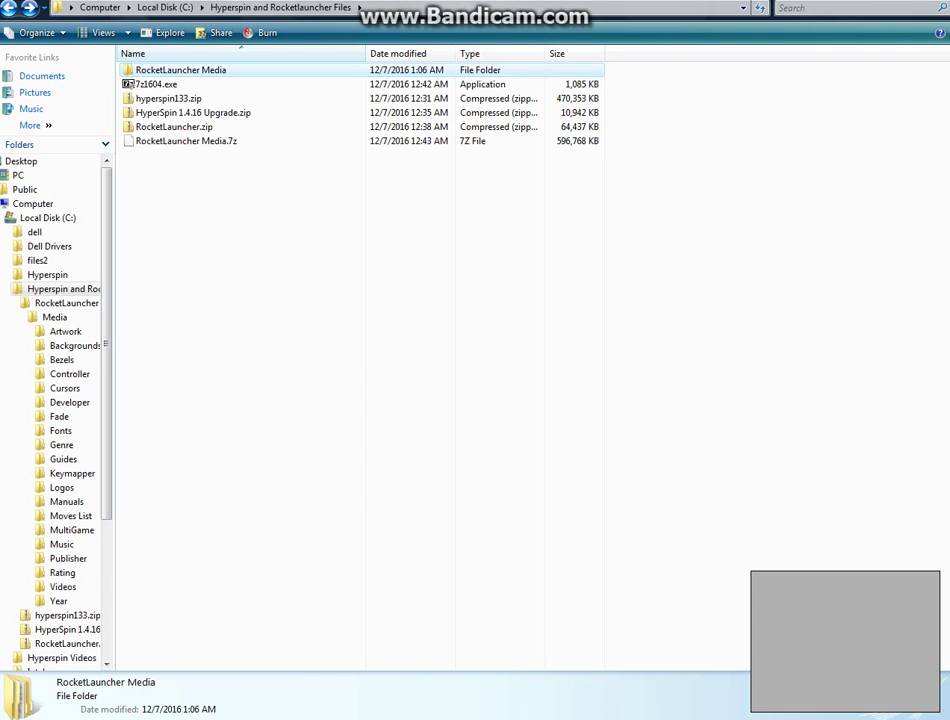
pyautogui.press('BackSpace')
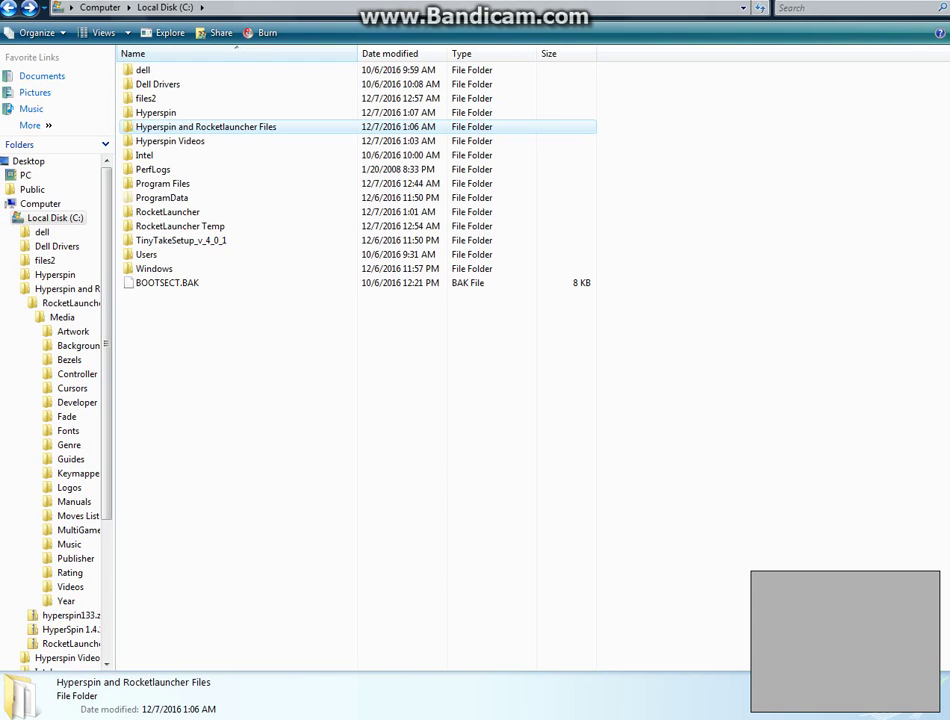
pyautogui.doubleClick(168, 212)
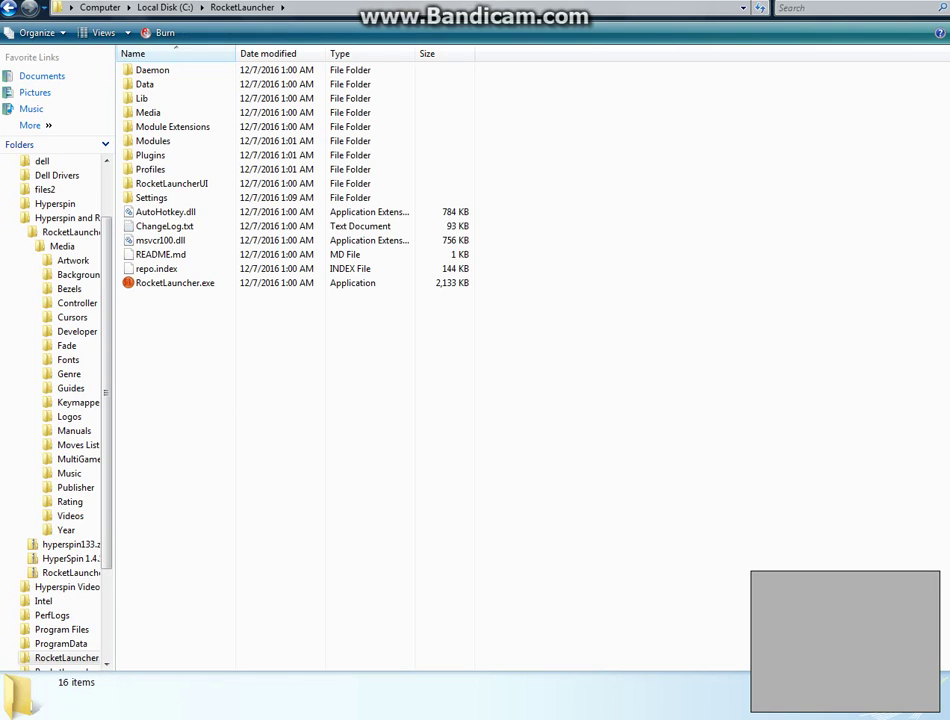
pyautogui.rightClick(287, 391)
pyautogui.click(320, 513)
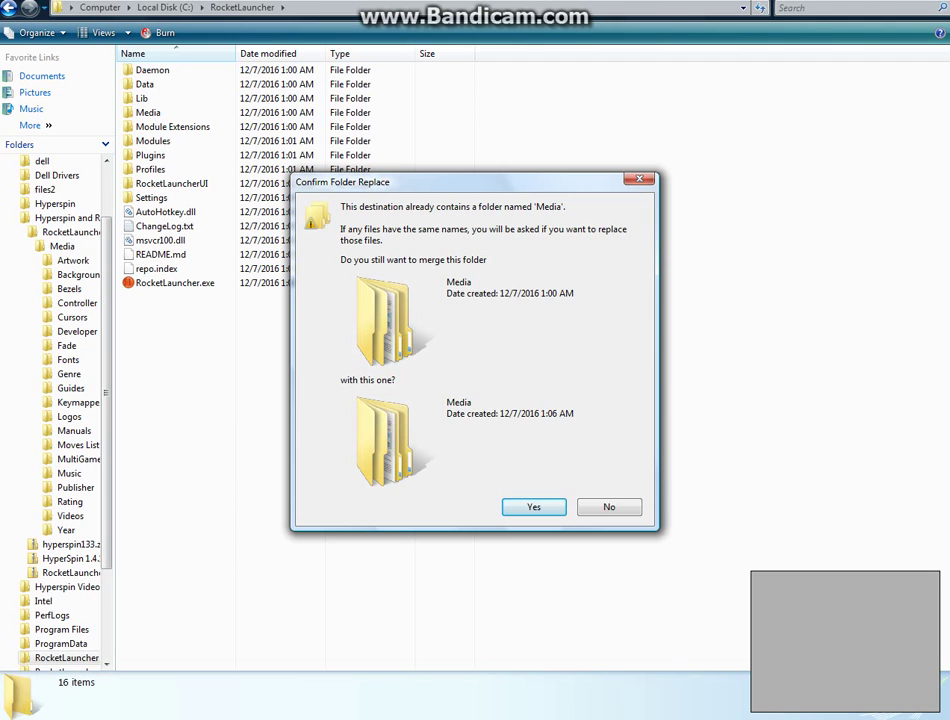
pyautogui.press('Return')
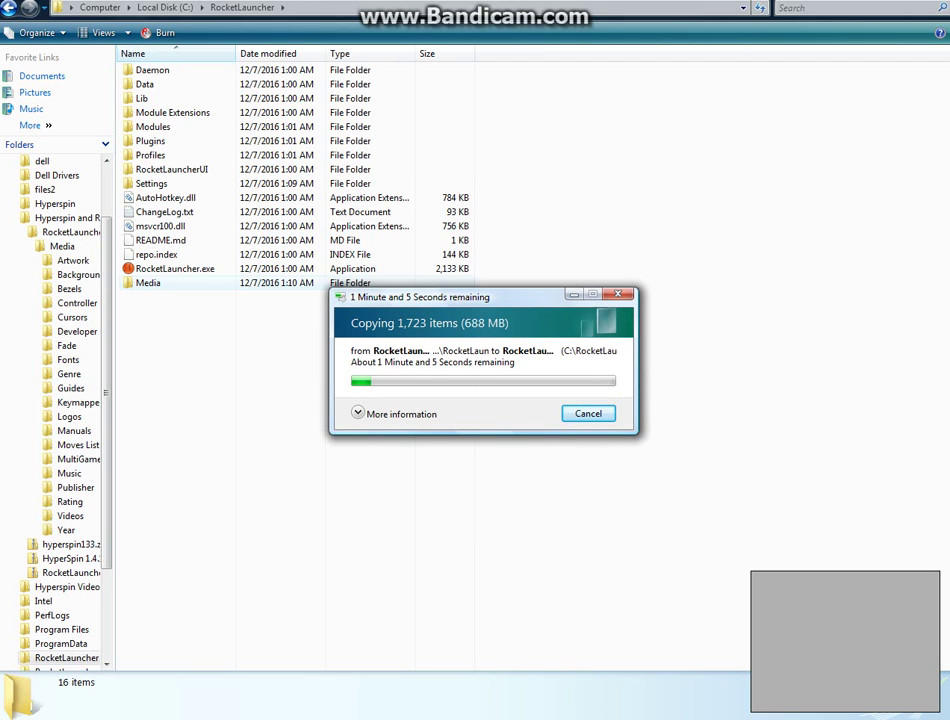
# Step: Check the contents of RocketLauncher's Media folder during the copy and return to the RocketLauncher folder
pyautogui.doubleClick(148, 283)
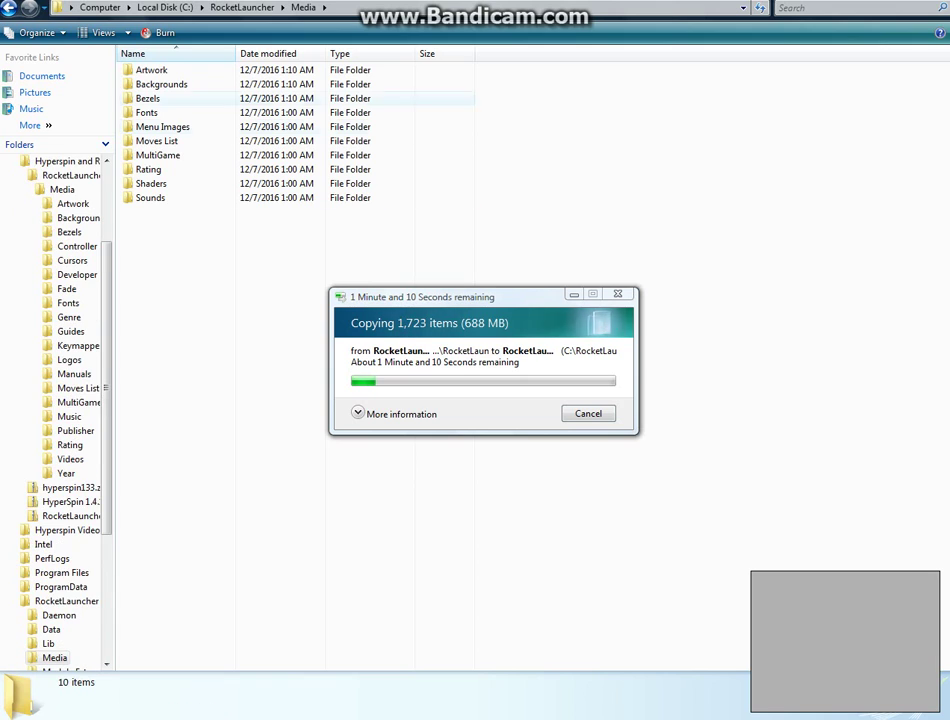
pyautogui.click(8, 8)
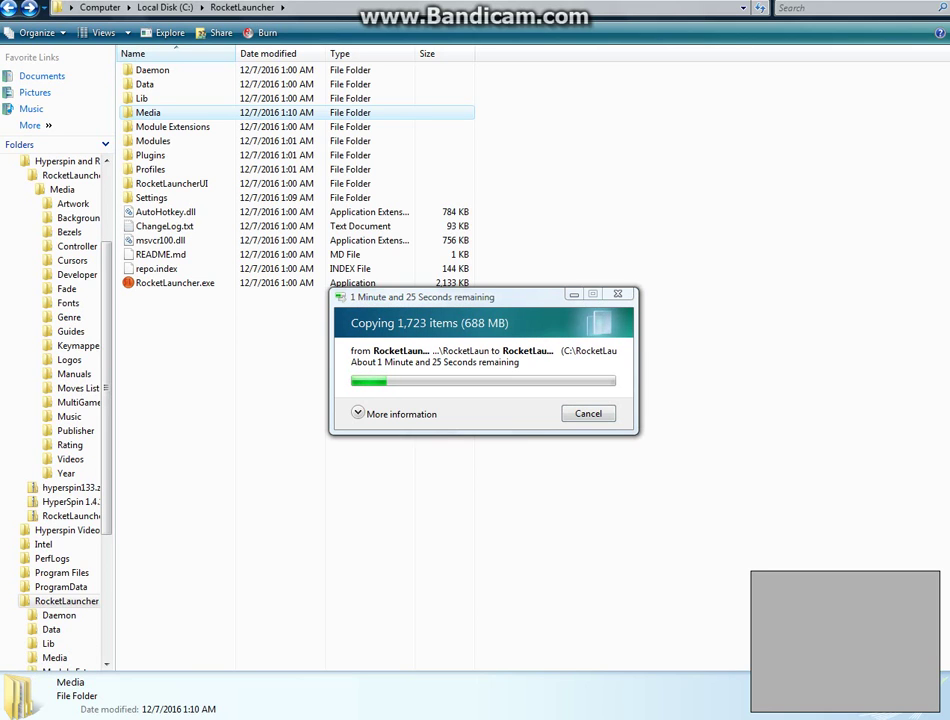
pyautogui.hotkey('alt', 'Tab')
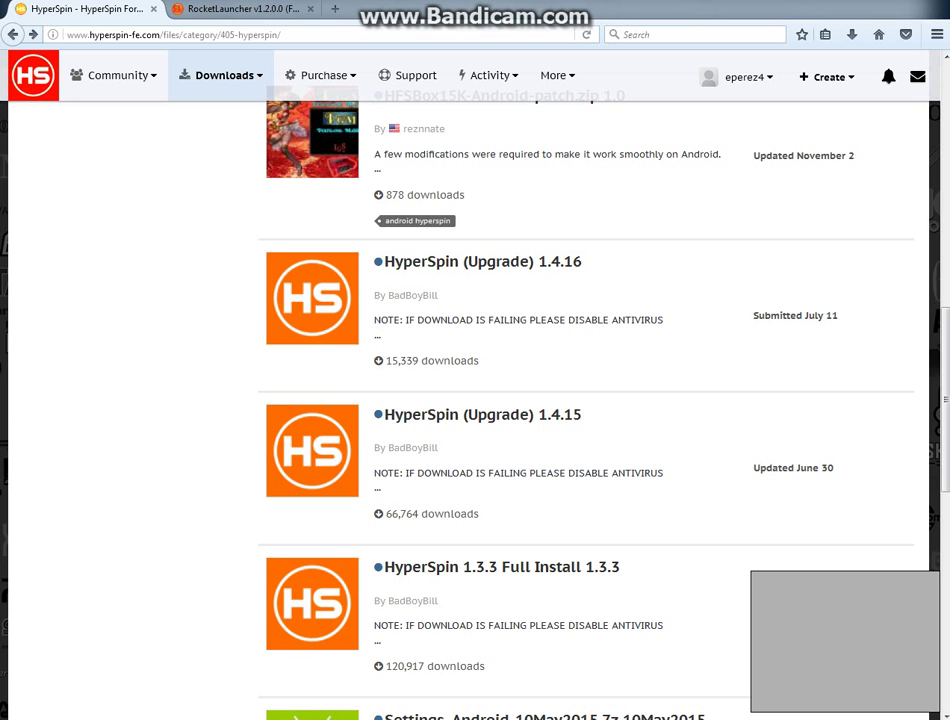
pyautogui.hotkey('alt', 'Tab')
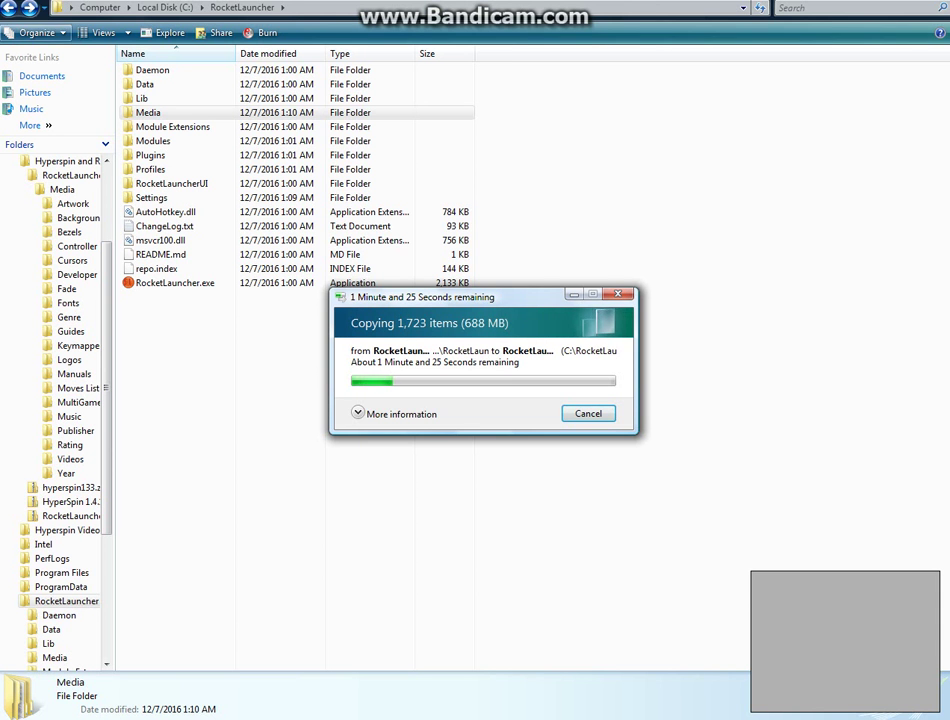
# Step: Minimize the copy progress dialog and launch RocketLauncherUI.exe from the RocketLauncherUI folder inside RocketLauncher
pyautogui.click(10, 9)
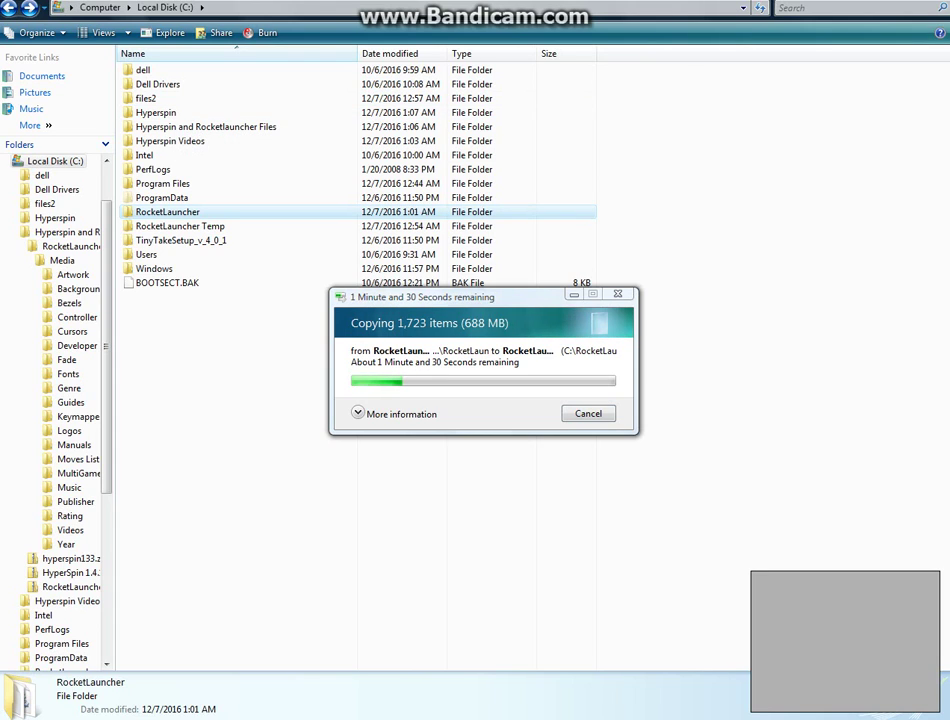
pyautogui.click(574, 294)
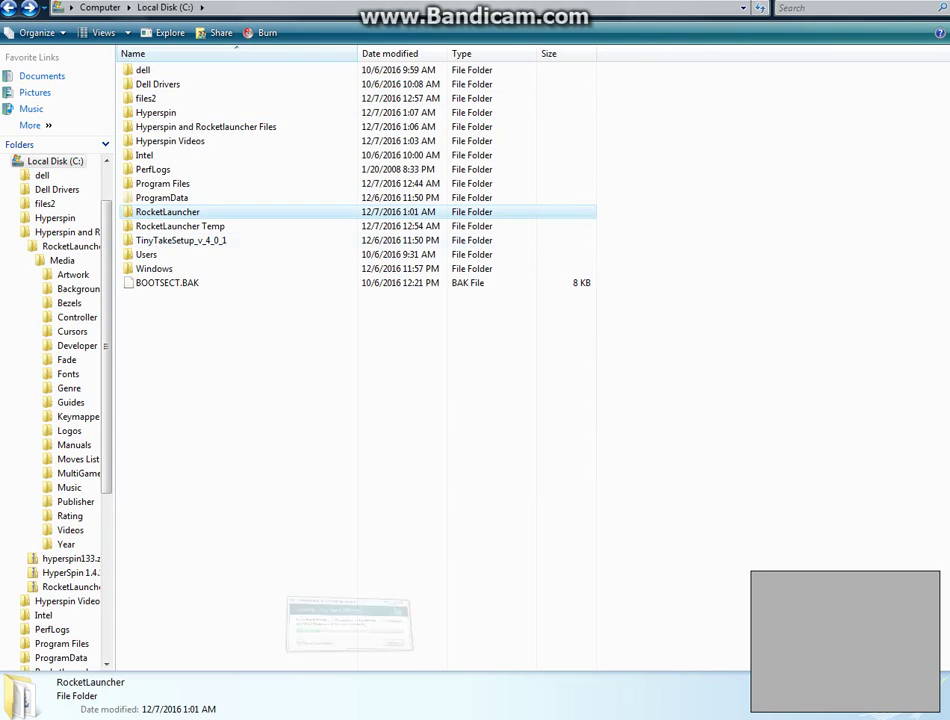
pyautogui.doubleClick(167, 211)
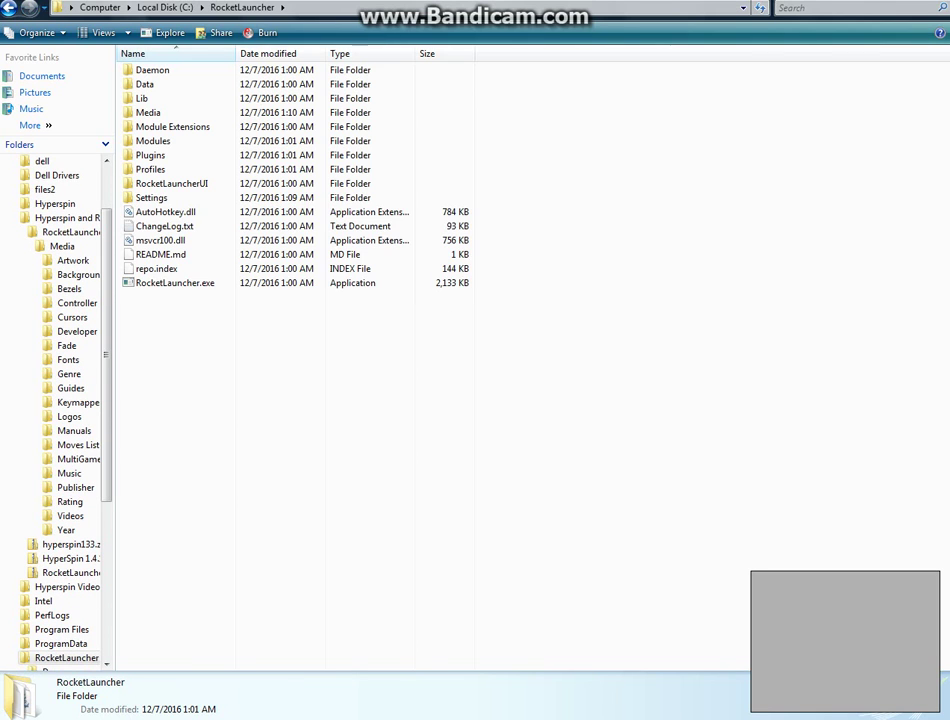
pyautogui.doubleClick(171, 183)
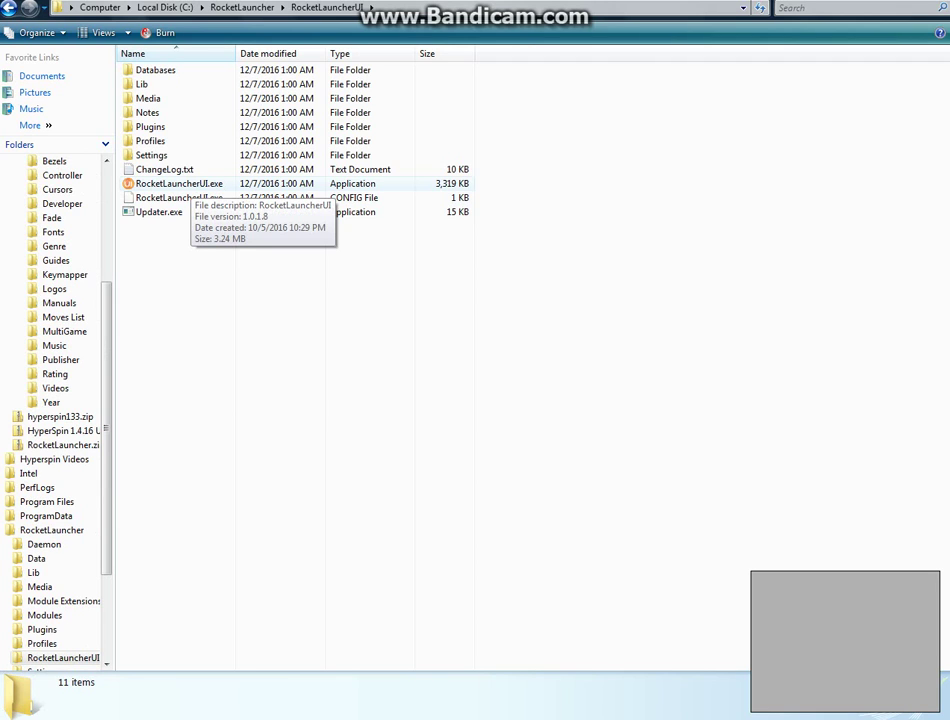
pyautogui.doubleClick(191, 183)
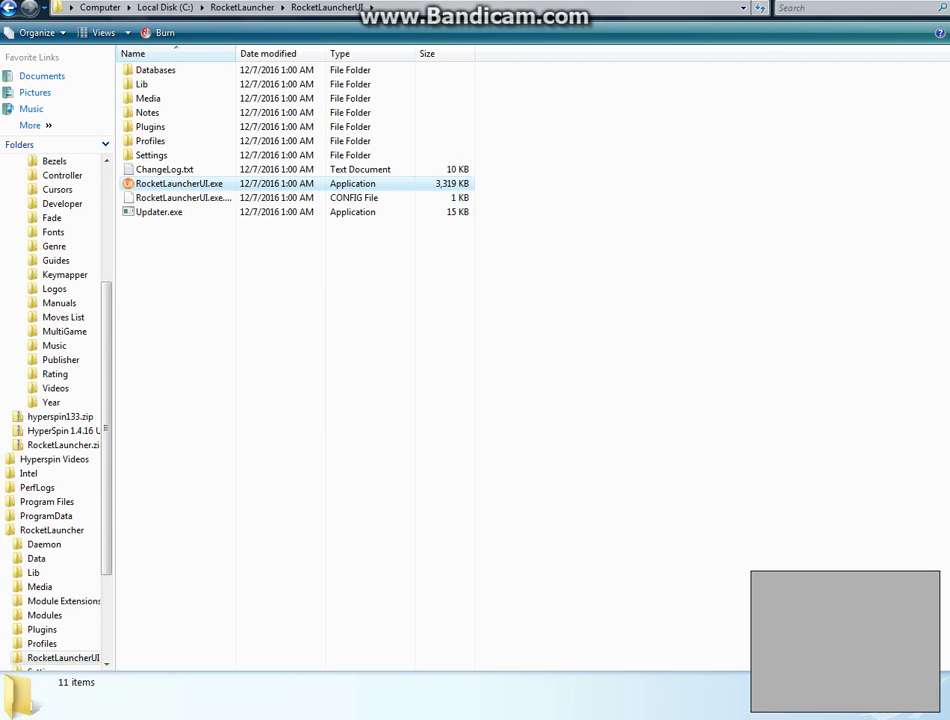
pyautogui.click(515, 371)
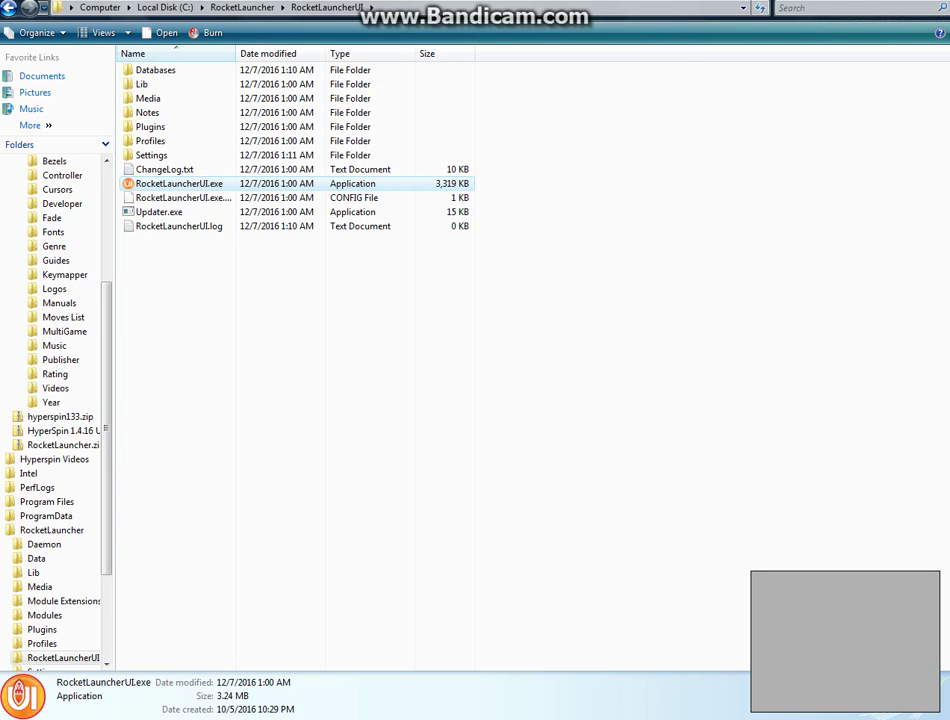
# Step: Confirm merging the _Default folder for all current items and choose Copy and Replace for all conflicting files
pyautogui.moveTo(188, 719)
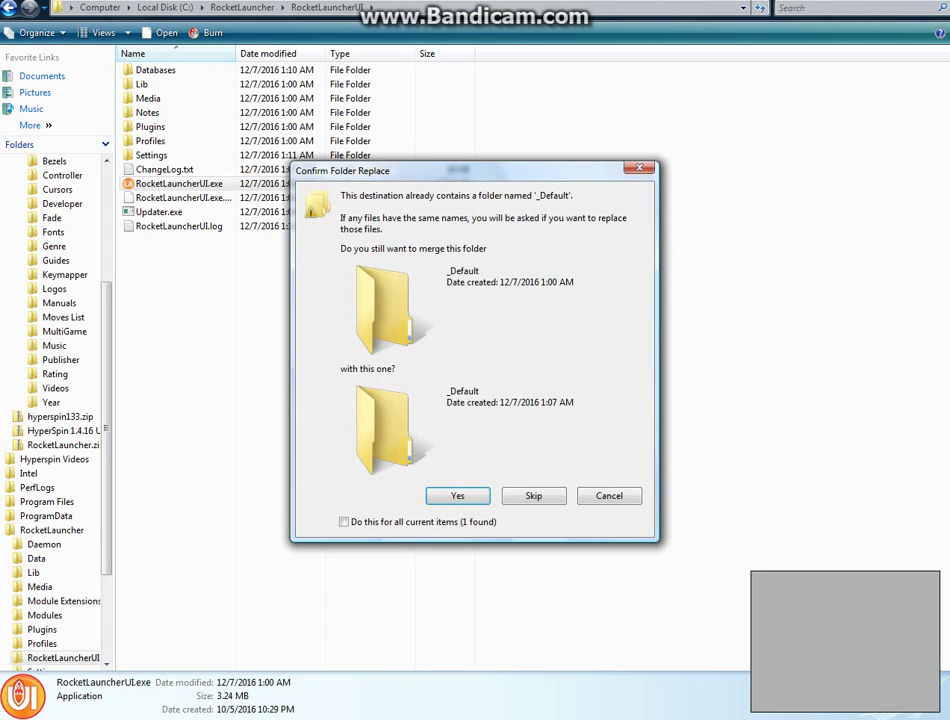
pyautogui.click(344, 522)
pyautogui.click(458, 496)
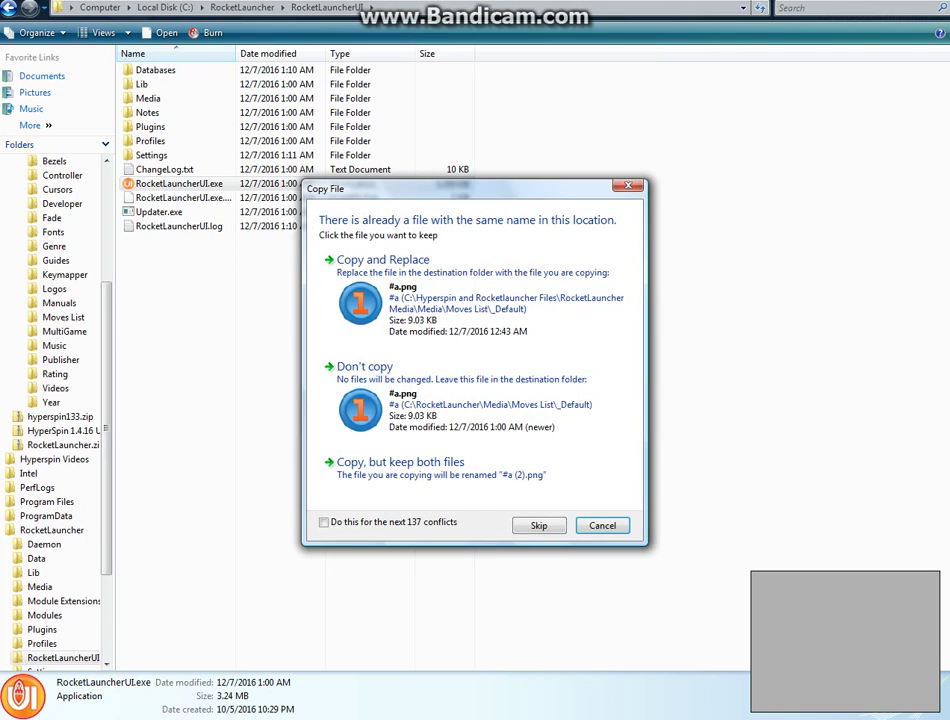
pyautogui.click(324, 522)
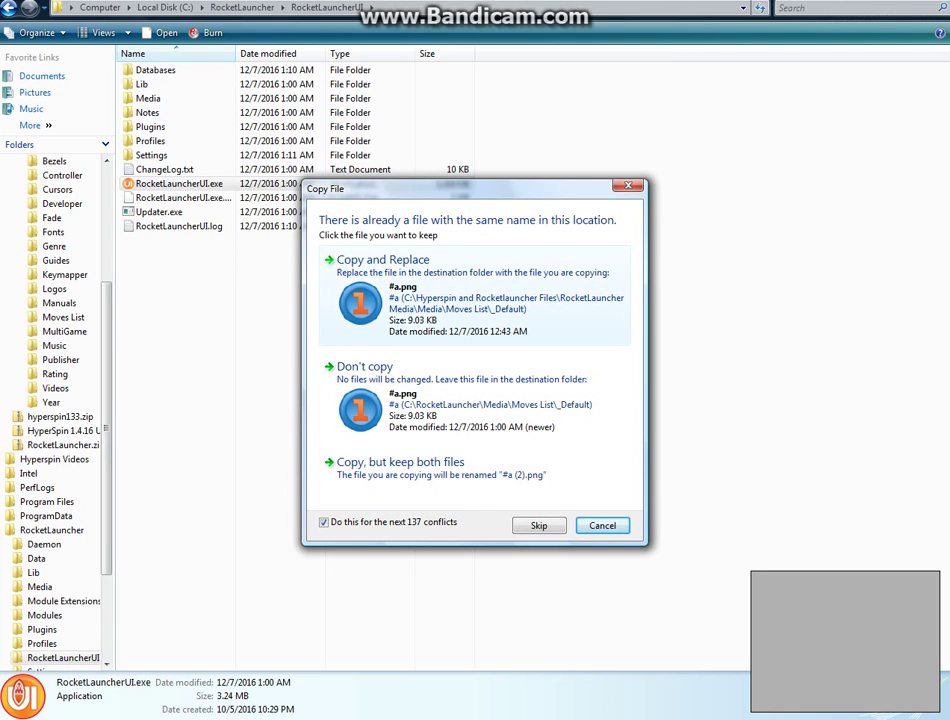
pyautogui.click(474, 296)
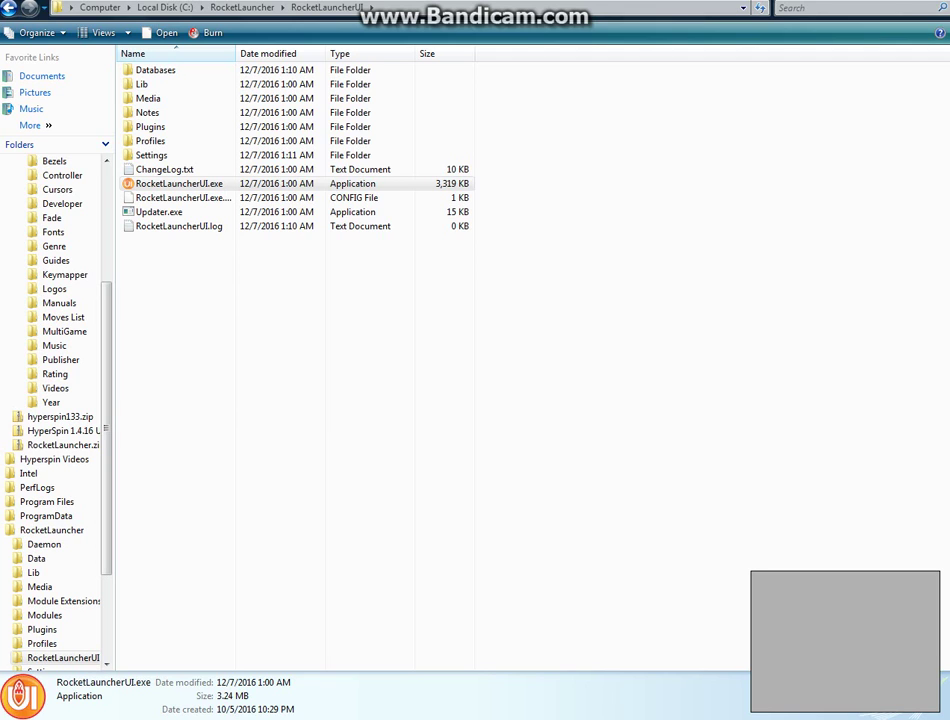
# Step: Return to C:\RocketLauncher\RocketLauncherUI through the Local Disk (C:) folder and open the properties of RocketLauncherUI.exe
pyautogui.click(9, 8)
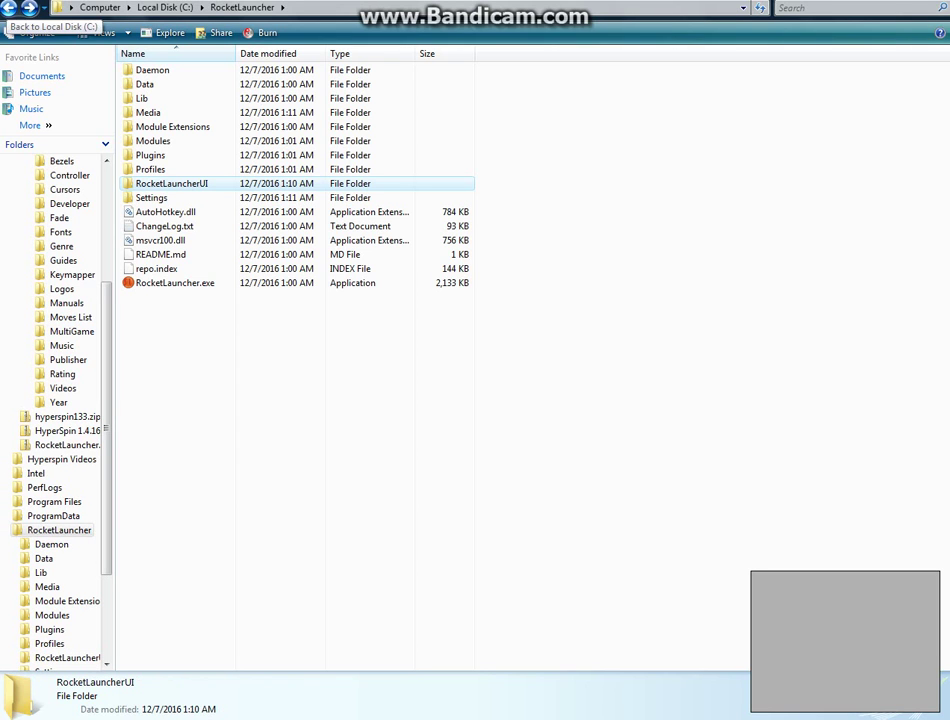
pyautogui.click(9, 8)
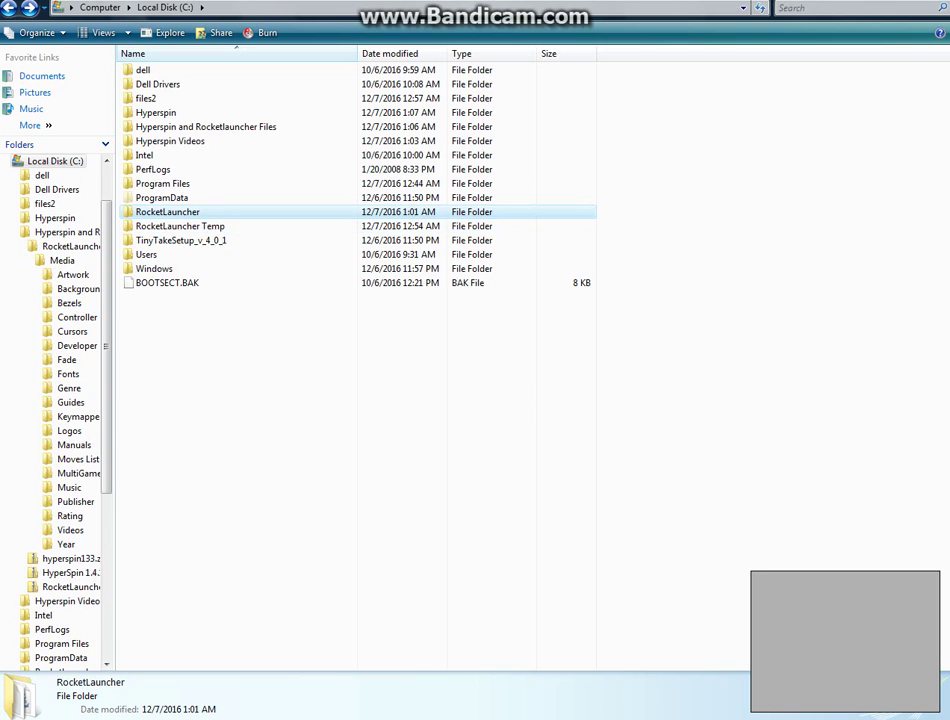
pyautogui.doubleClick(190, 212)
pyautogui.doubleClick(175, 184)
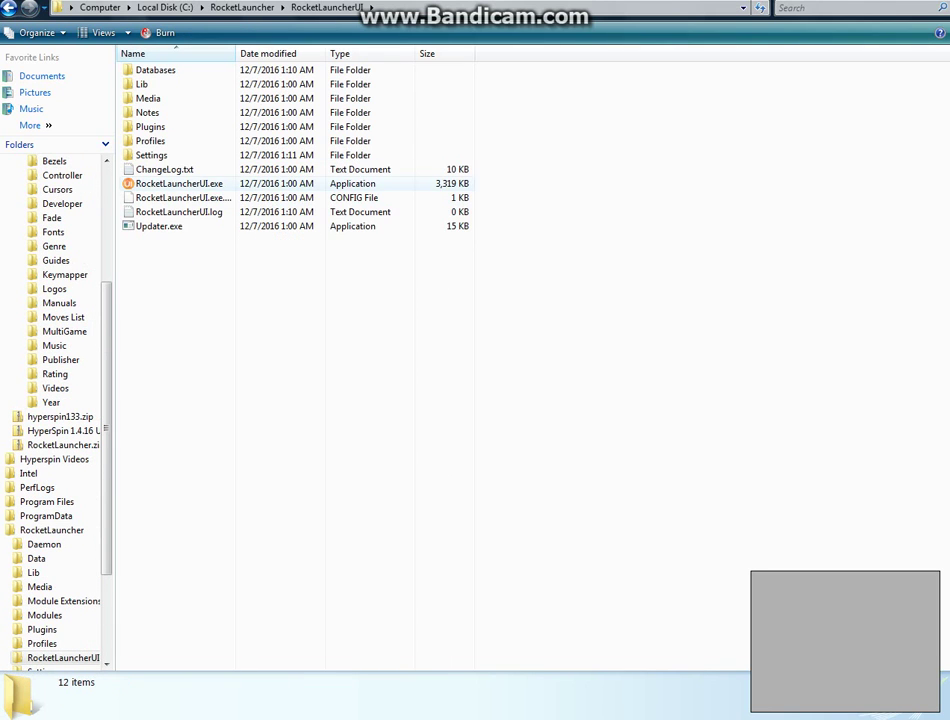
pyautogui.rightClick(180, 185)
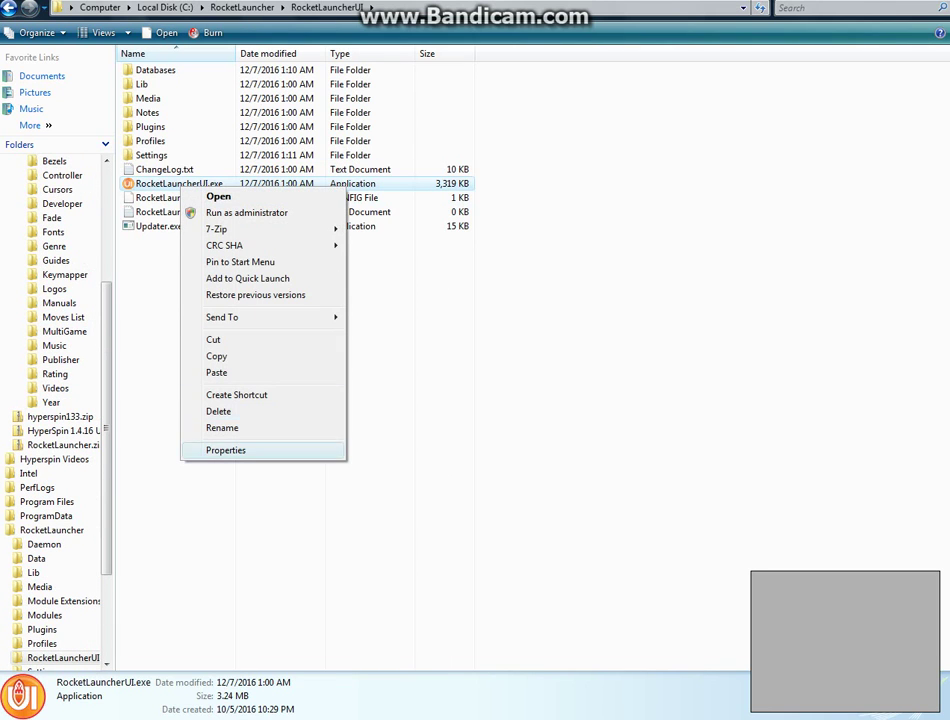
pyautogui.click(226, 450)
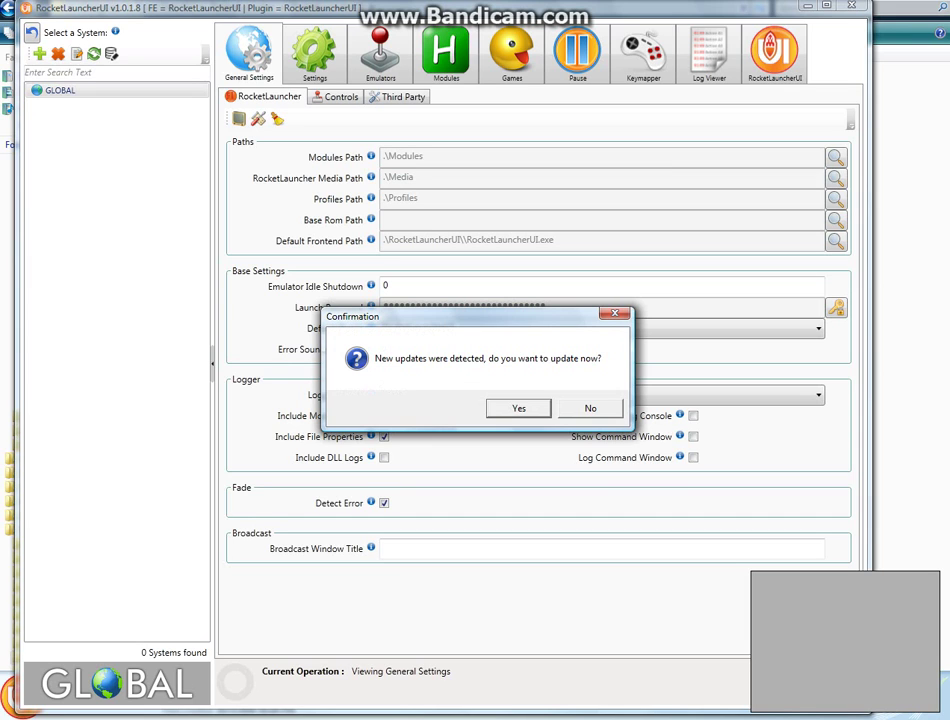
# Step: Accept the RocketLauncherUI update offer and check for updates with Latest Version as the version to use
pyautogui.click(518, 408)
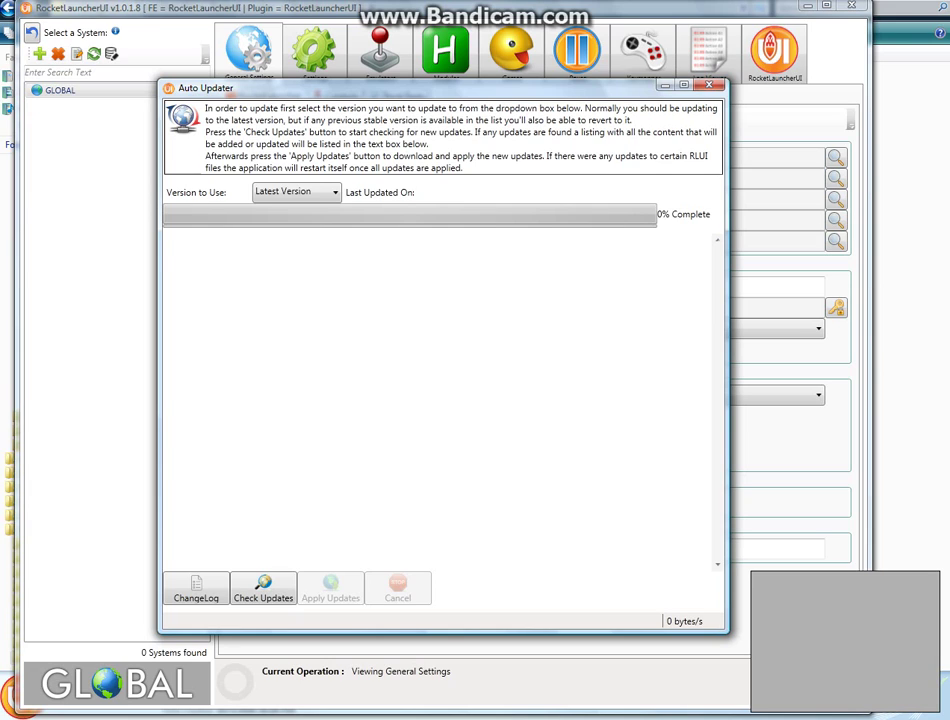
pyautogui.click(263, 588)
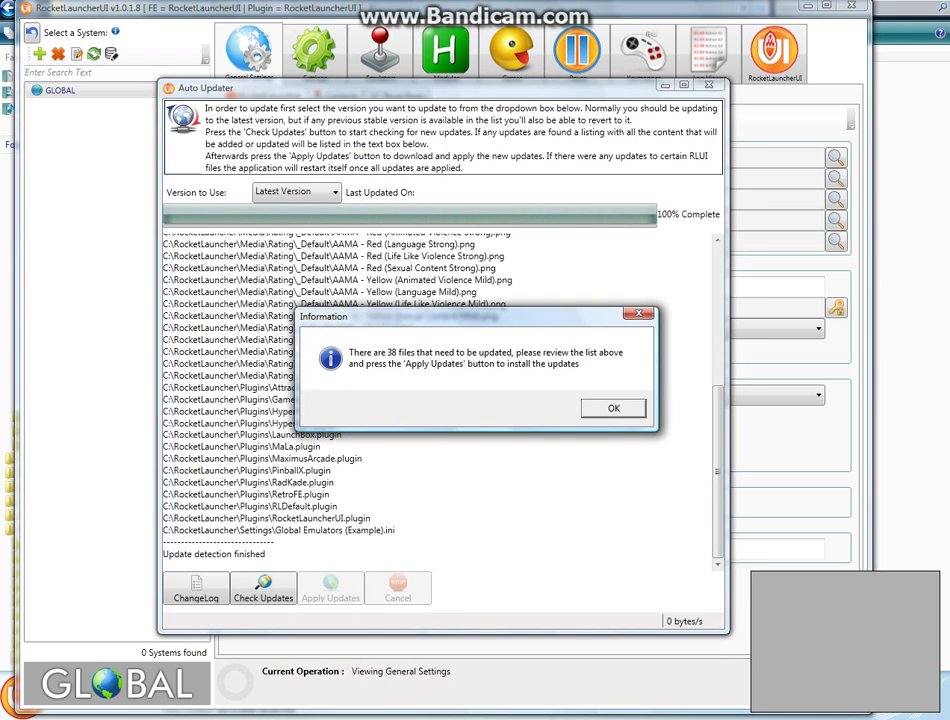
pyautogui.press('Return')
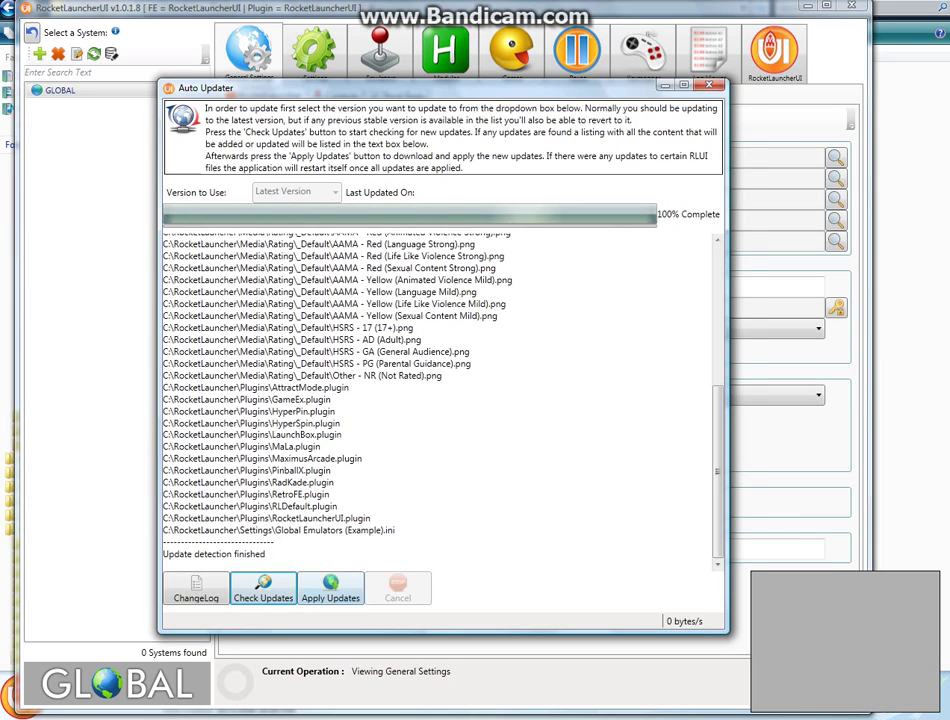
# Step: Apply the detected updates, confirm overwriting existing files and allow Updater.exe to run
pyautogui.click(331, 588)
pyautogui.press('Return')
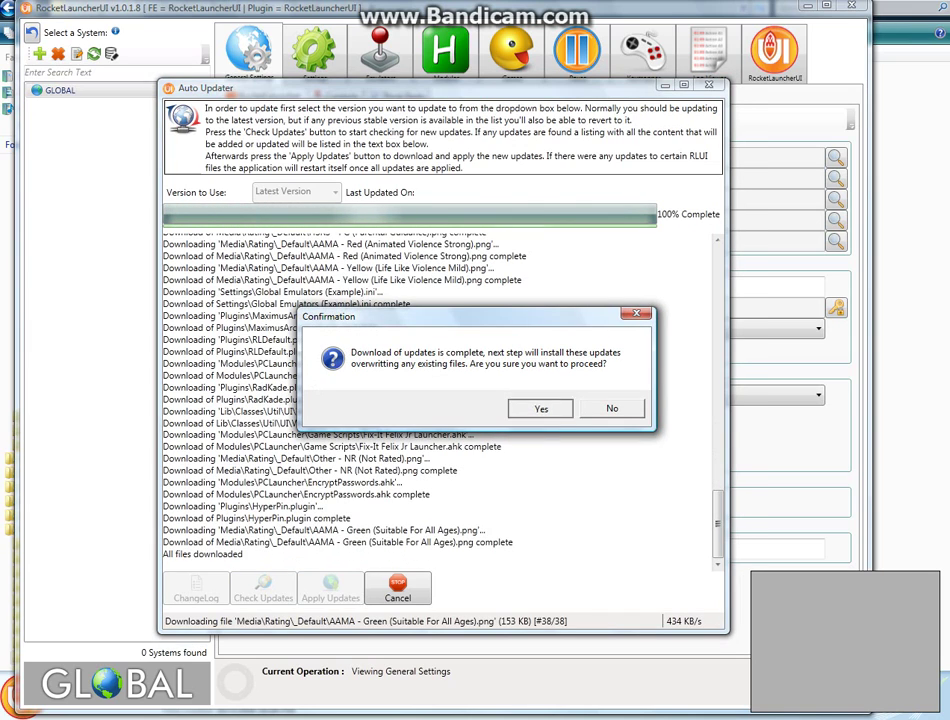
pyautogui.press('Return')
pyautogui.press('Return')
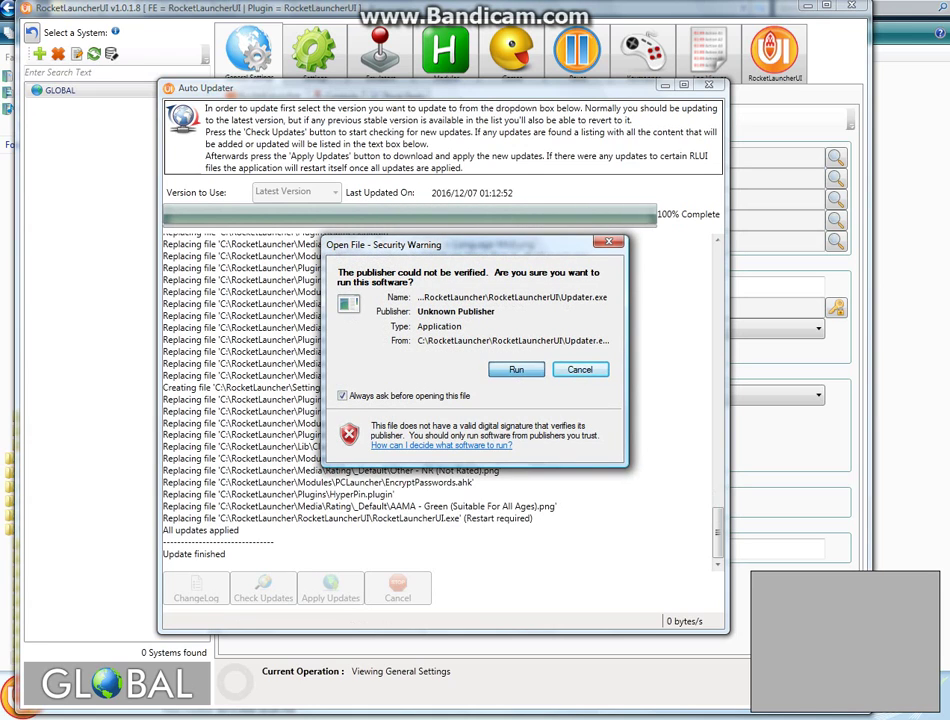
pyautogui.press('Return')
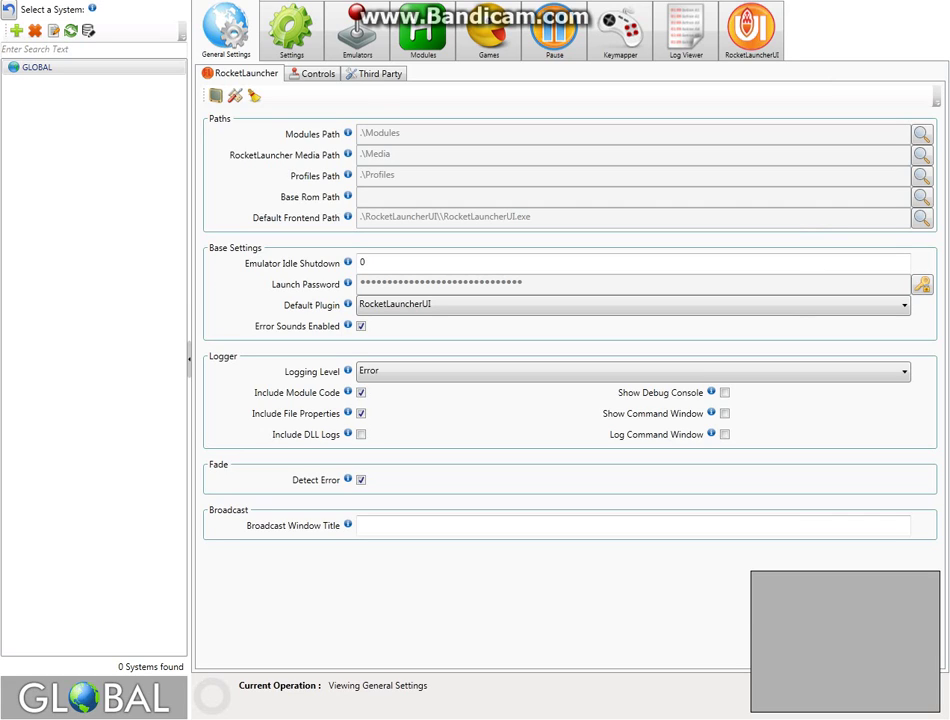
# Step: Start a new frontend entry in the RocketLauncherUI frontends list and name it Hyperspin
pyautogui.click(751, 30)
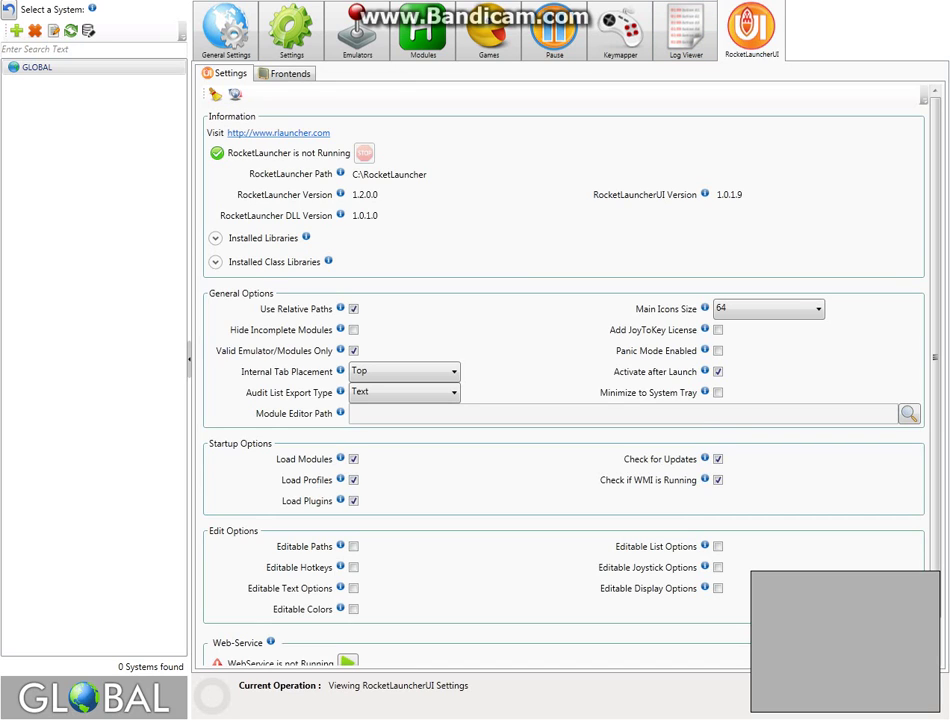
pyautogui.scroll(-1, 565, 380)
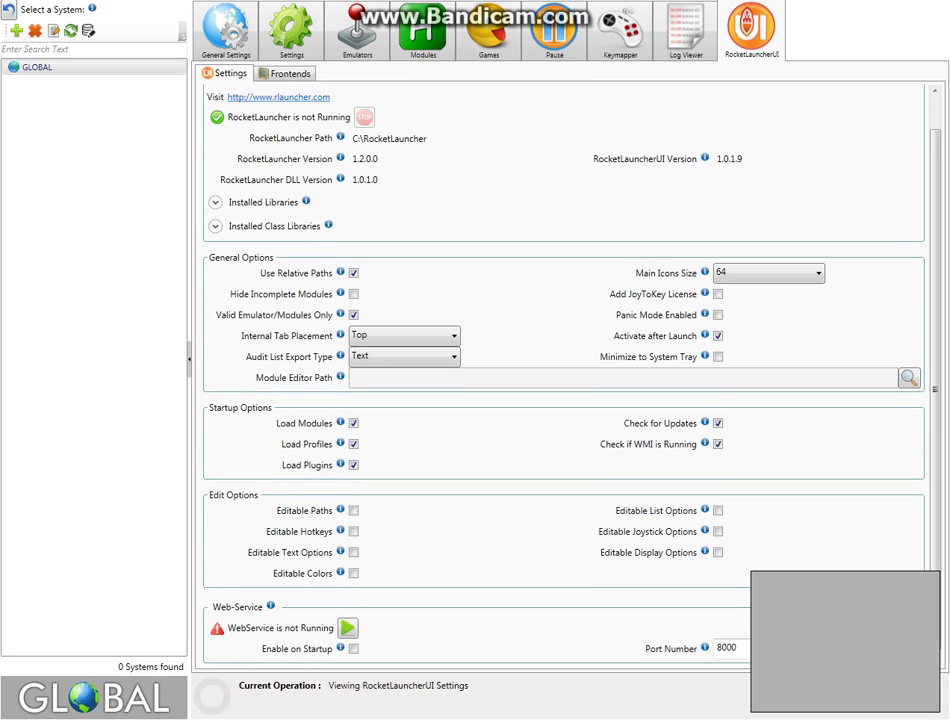
pyautogui.scroll(1, 565, 380)
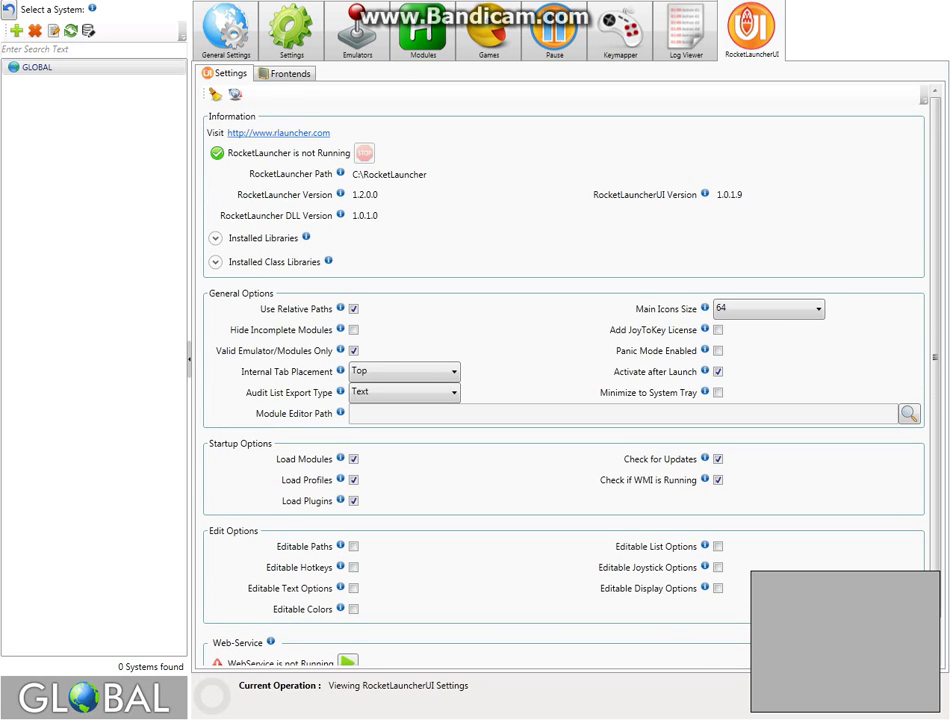
pyautogui.click(285, 73)
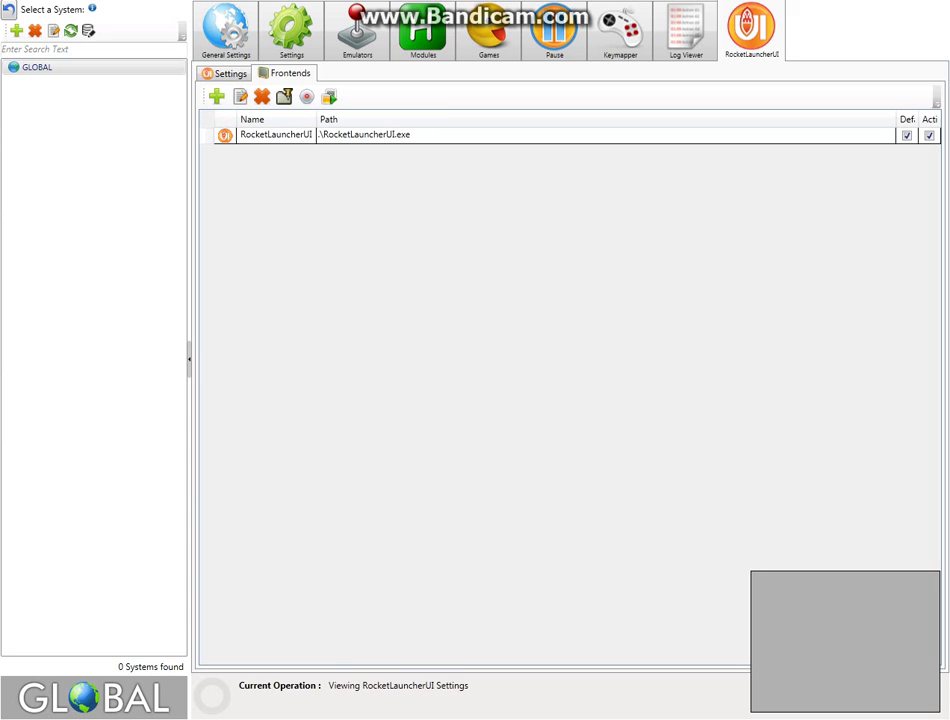
pyautogui.click(216, 96)
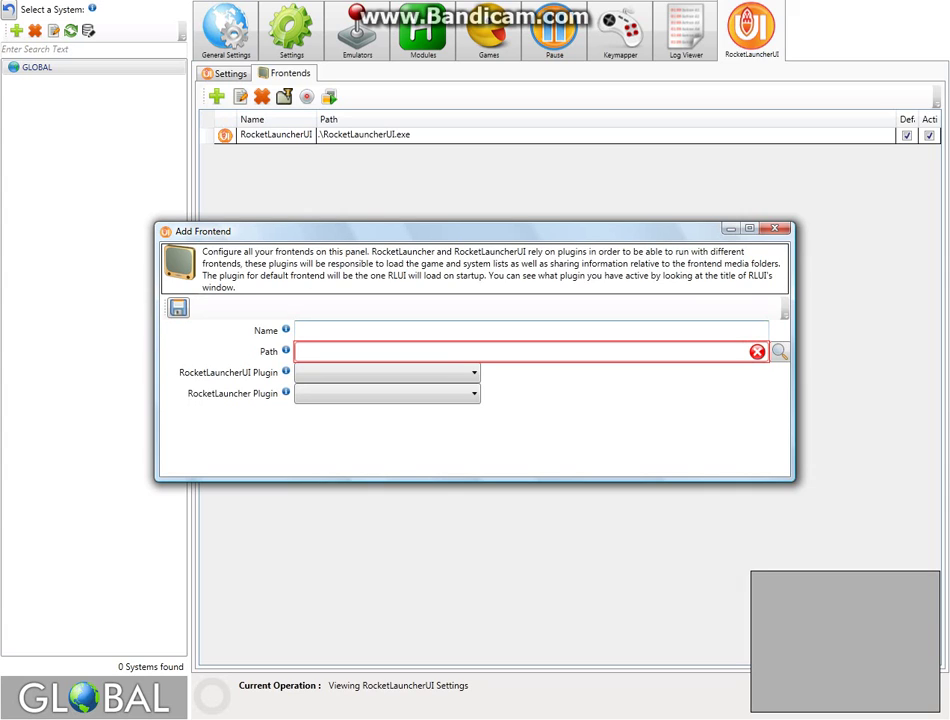
pyautogui.write('Hyperspin')
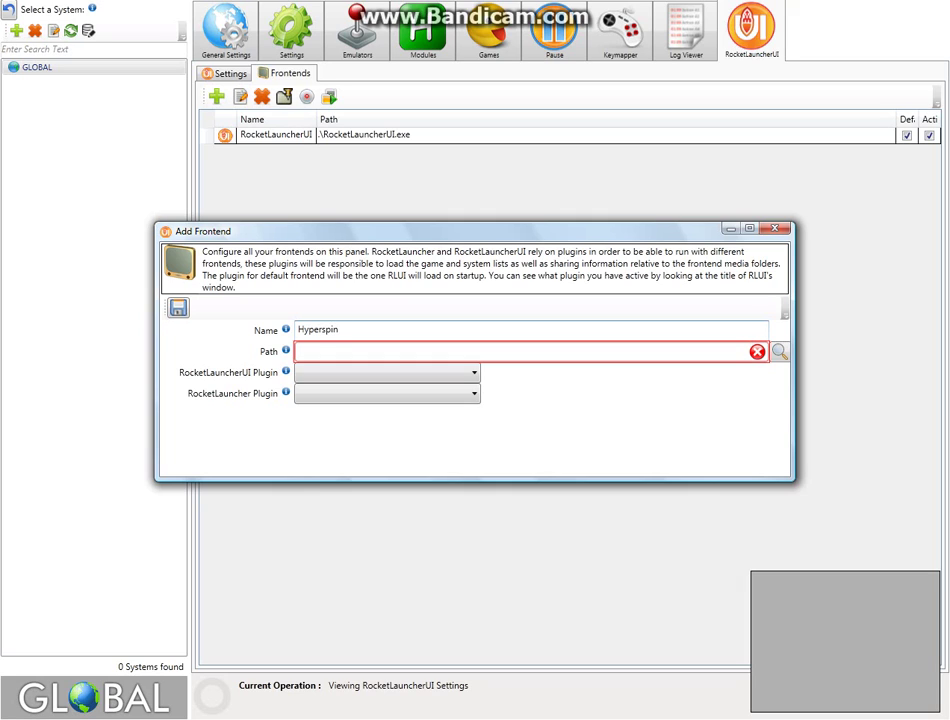